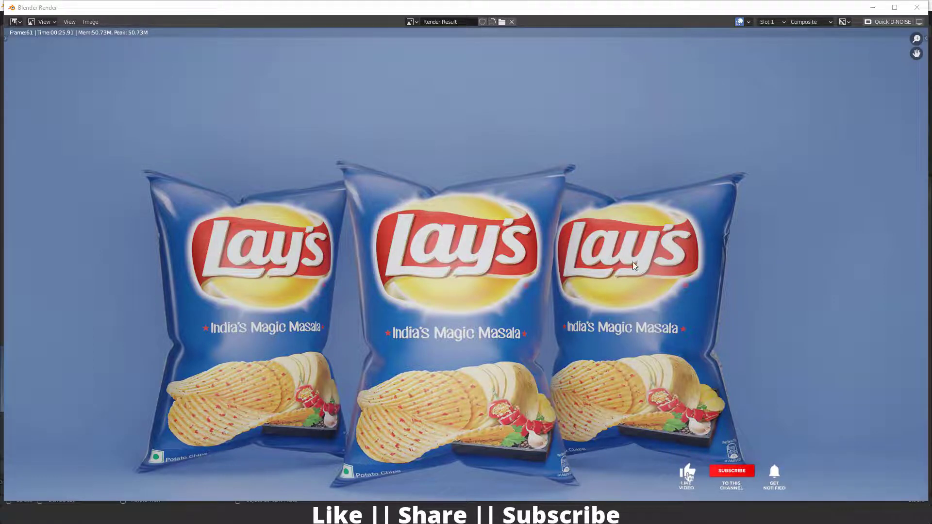
Close the three-bag render and zoom out to view the whole studio backdrop.
{"action": "key", "text": "Escape"}
{"action": "middle_click_drag", "start_coordinate": [341, 311], "coordinate": [246, 234]}
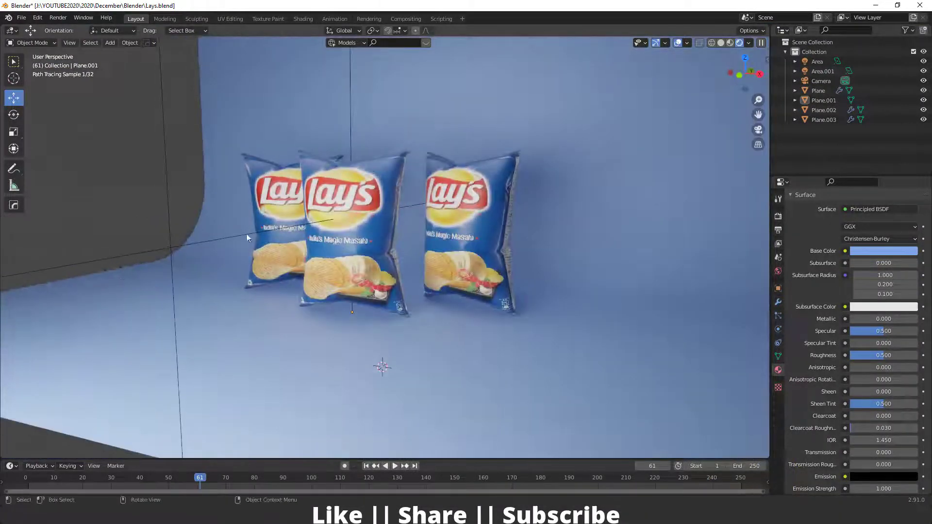
{"action": "scroll", "coordinate": [357, 273], "scroll_direction": "down", "scroll_amount": 5}
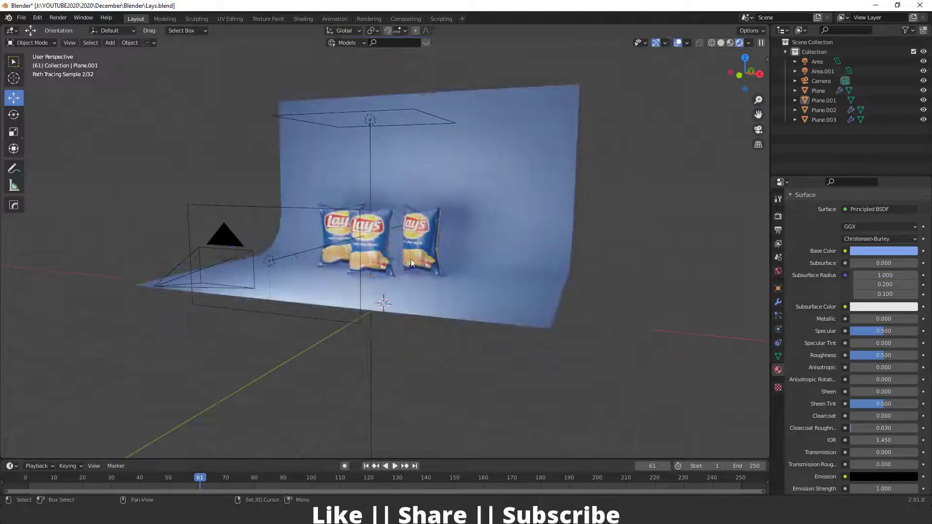
{"action": "middle_click_drag", "start_coordinate": [410, 258], "coordinate": [428, 214]}
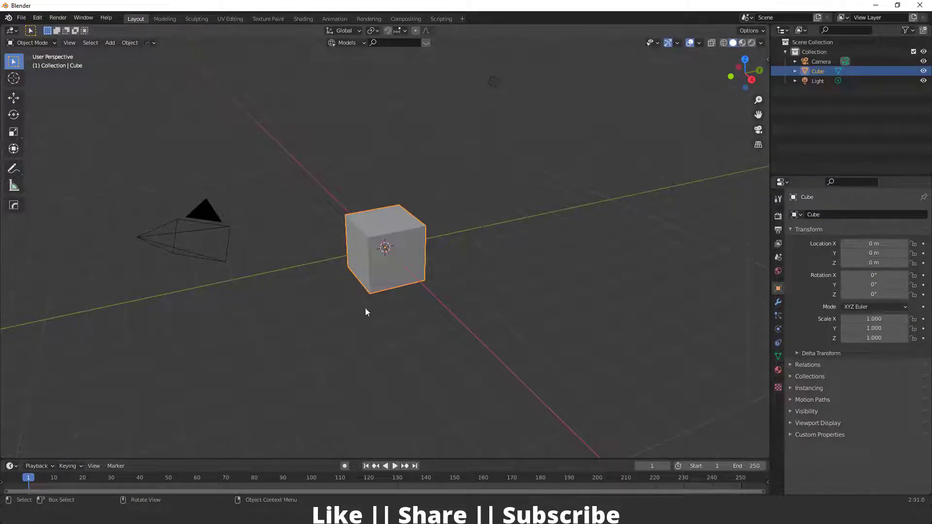
Delete the default cube and switch to Front view.
{"action": "key", "text": "Delete"}
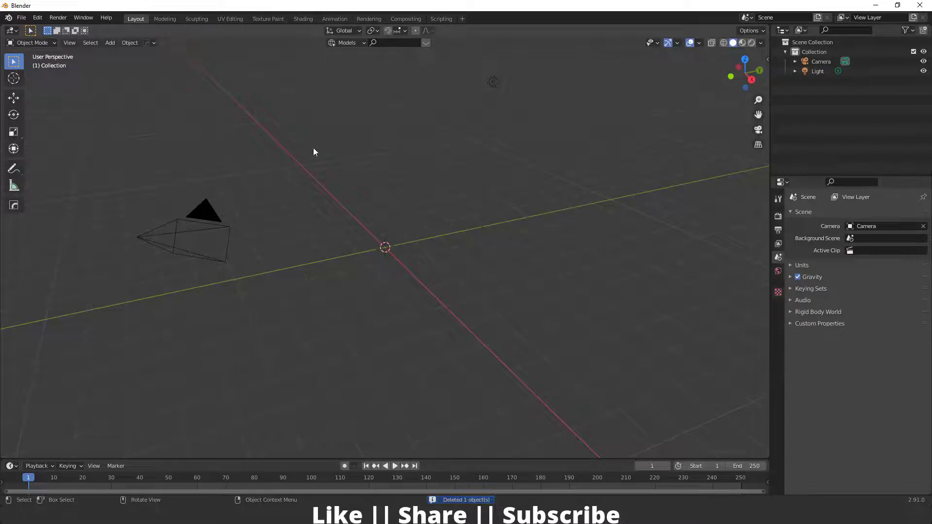
{"action": "key", "text": "grave"}
{"action": "left_click", "coordinate": [277, 133]}
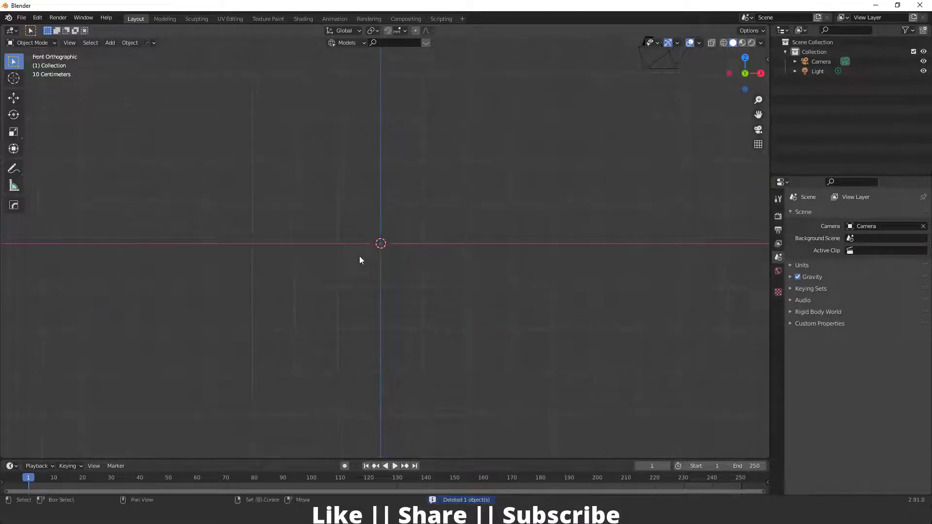
Add a 2 m plane aligned to the view, standing upright with 90° X rotation.
{"action": "key", "text": "shift+a"}
{"action": "mouse_move", "coordinate": [333, 174]}
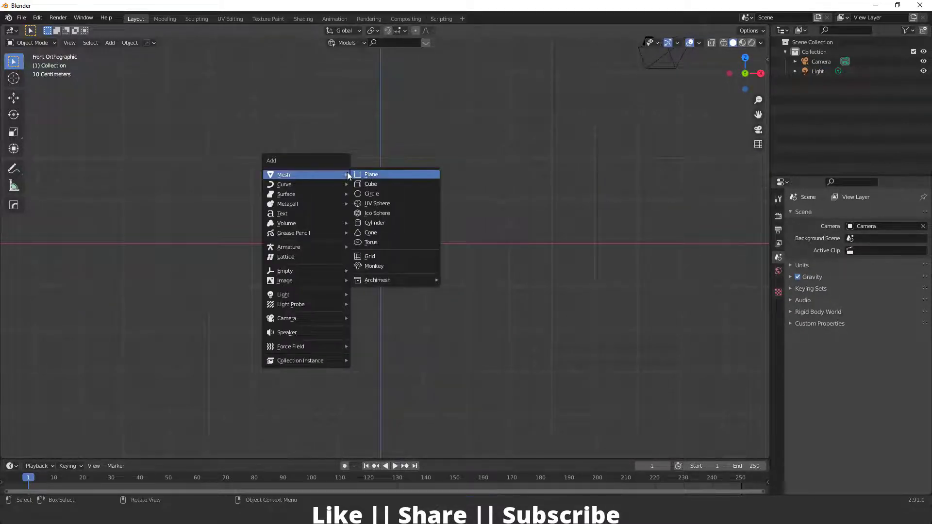
{"action": "left_click", "coordinate": [377, 174]}
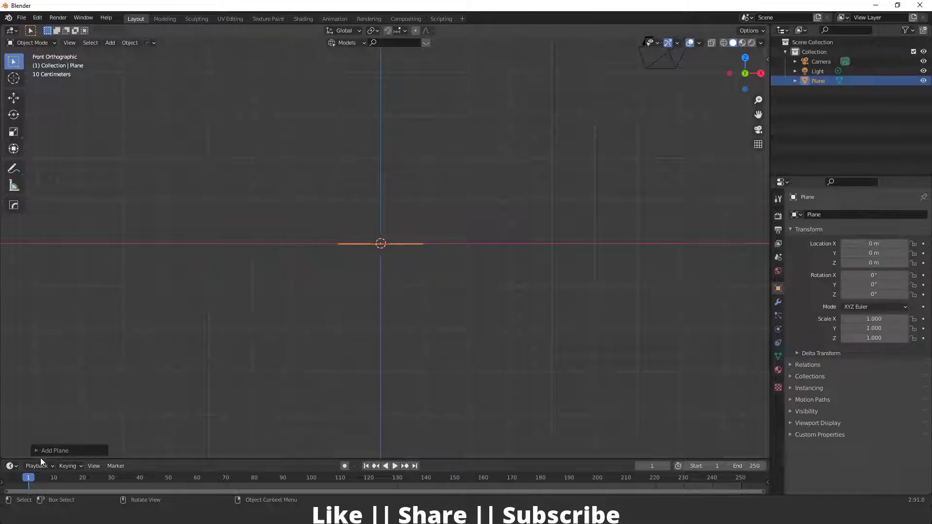
{"action": "left_click", "coordinate": [53, 450]}
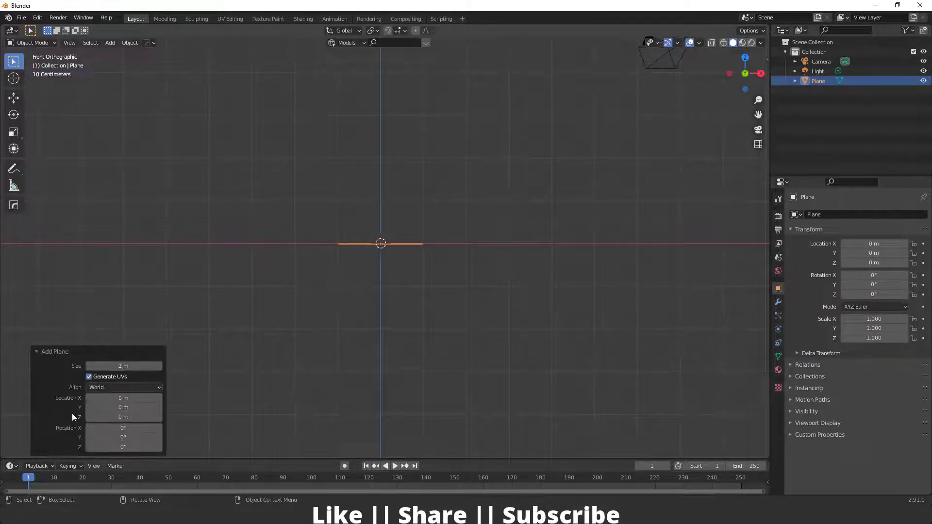
{"action": "left_click", "coordinate": [113, 386]}
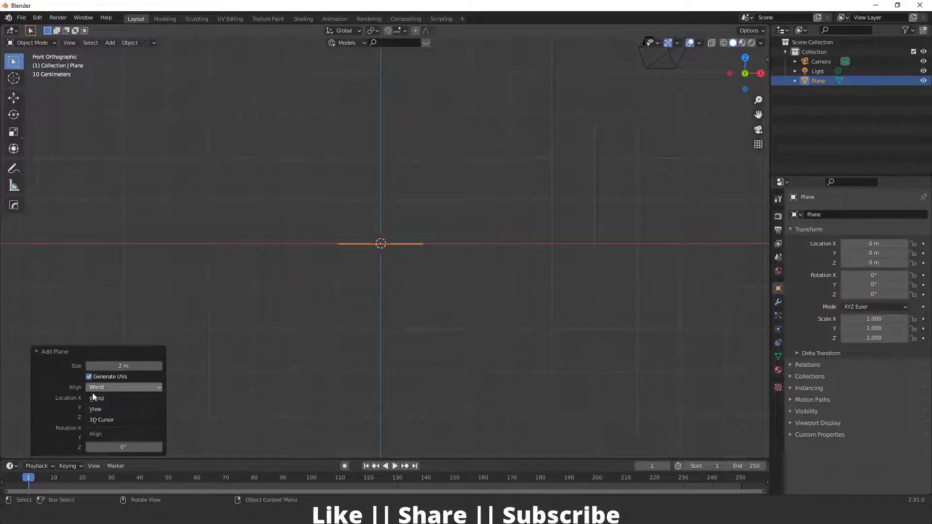
{"action": "left_click", "coordinate": [113, 412]}
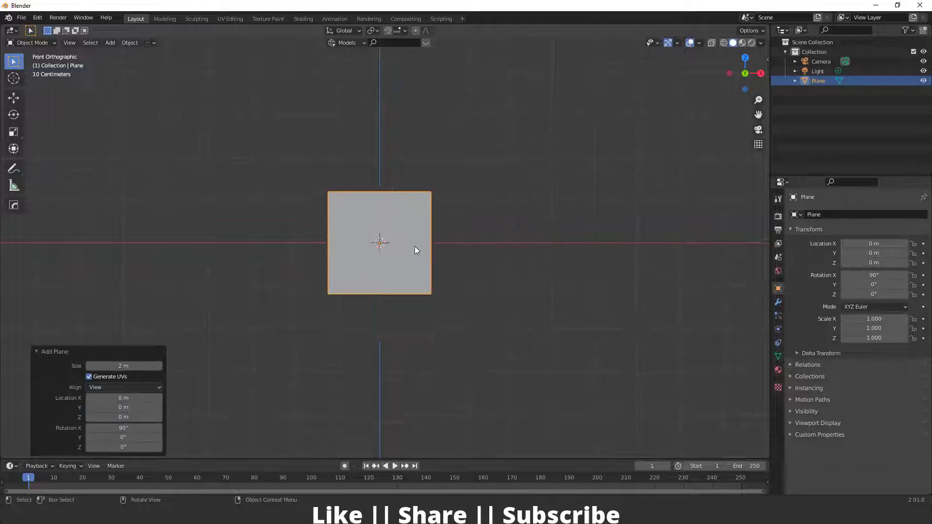
{"action": "scroll", "coordinate": [414, 246], "scroll_direction": "up", "scroll_amount": 4}
Scale the plane into a tall rectangle of about 0.617 by 0.906.
{"action": "left_click", "coordinate": [14, 131]}
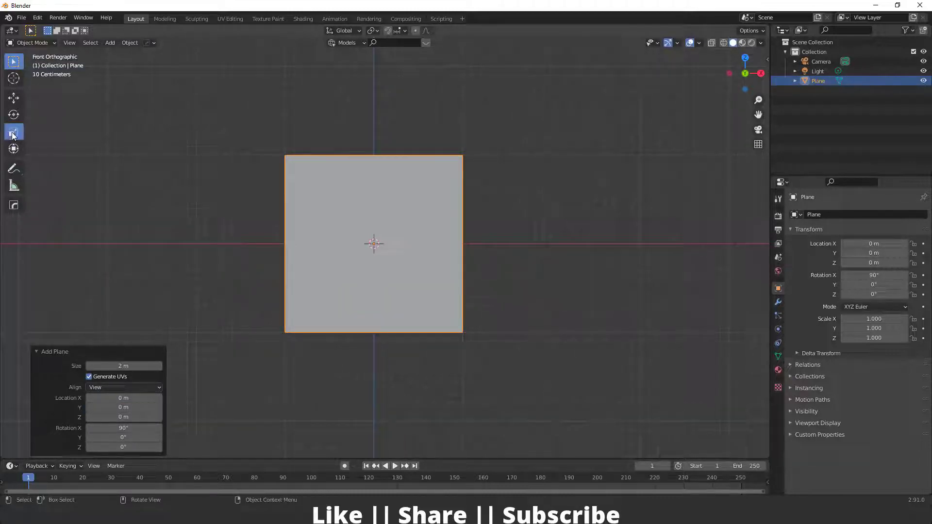
{"action": "left_click_drag", "start_coordinate": [412, 243], "coordinate": [394, 243]}
{"action": "left_click_drag", "start_coordinate": [374, 208], "coordinate": [374, 209]}
{"action": "scroll", "coordinate": [331, 293], "scroll_direction": "up", "scroll_amount": 2}
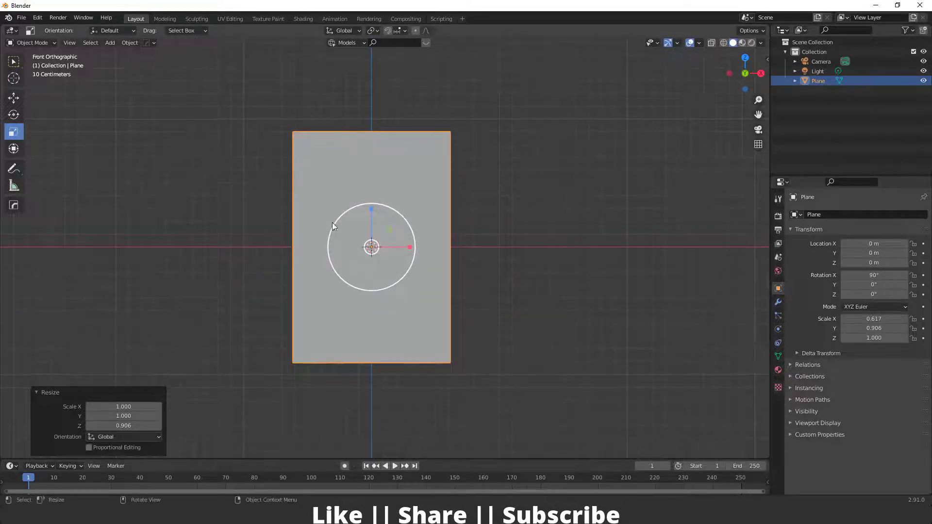
Apply the plane's scale and switch the viewport to Material Preview shading.
{"action": "key", "text": "ctrl+a"}
{"action": "left_click", "coordinate": [383, 259]}
{"action": "middle_click_drag", "start_coordinate": [425, 291], "coordinate": [406, 285], "text": "shift"}
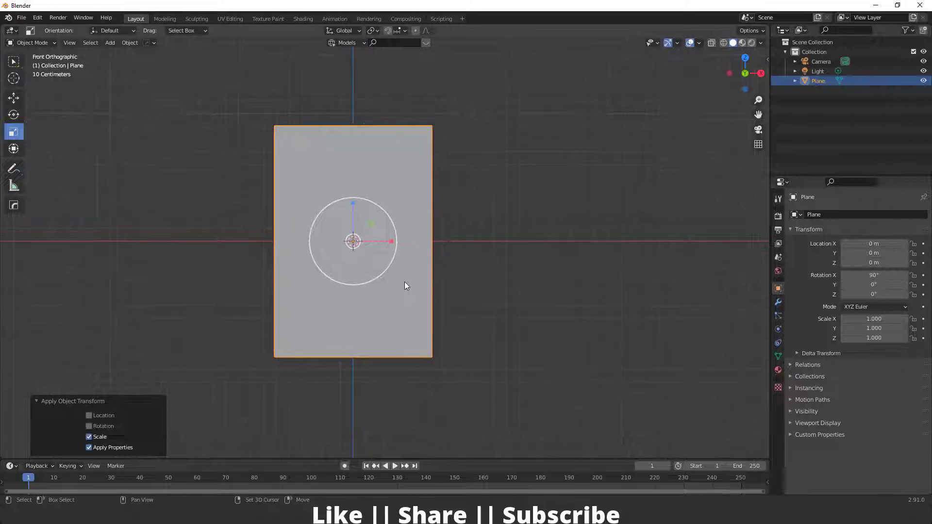
{"action": "left_click", "coordinate": [491, 243]}
{"action": "left_click", "coordinate": [330, 227]}
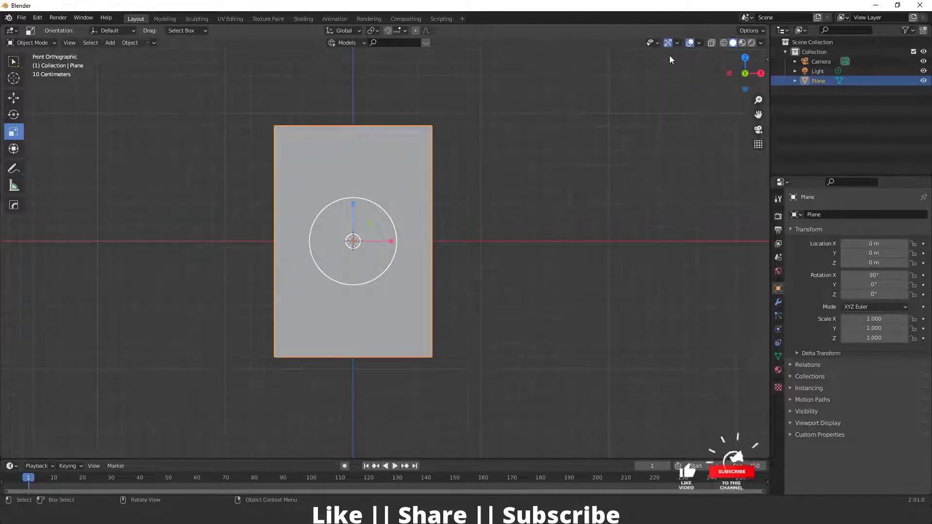
{"action": "left_click", "coordinate": [741, 43]}
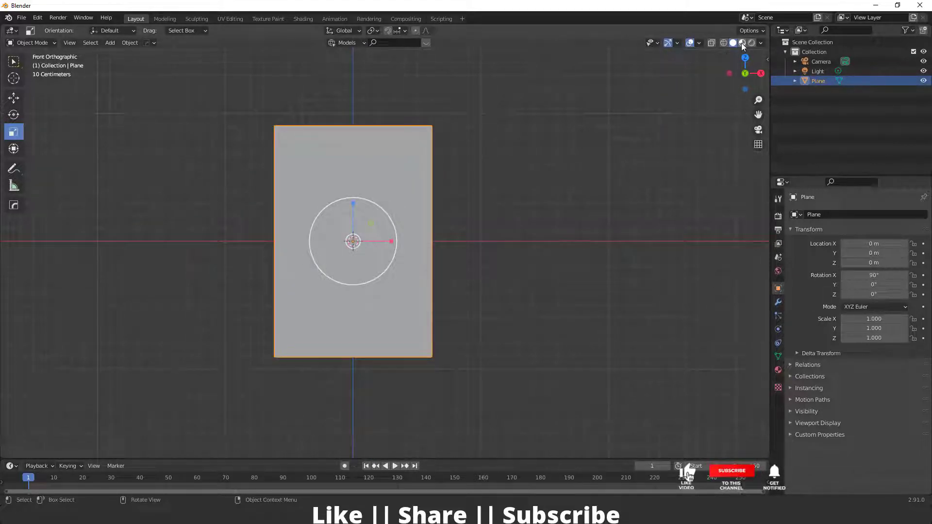
{"action": "middle_click_drag", "start_coordinate": [397, 282], "coordinate": [401, 285], "text": "shift"}
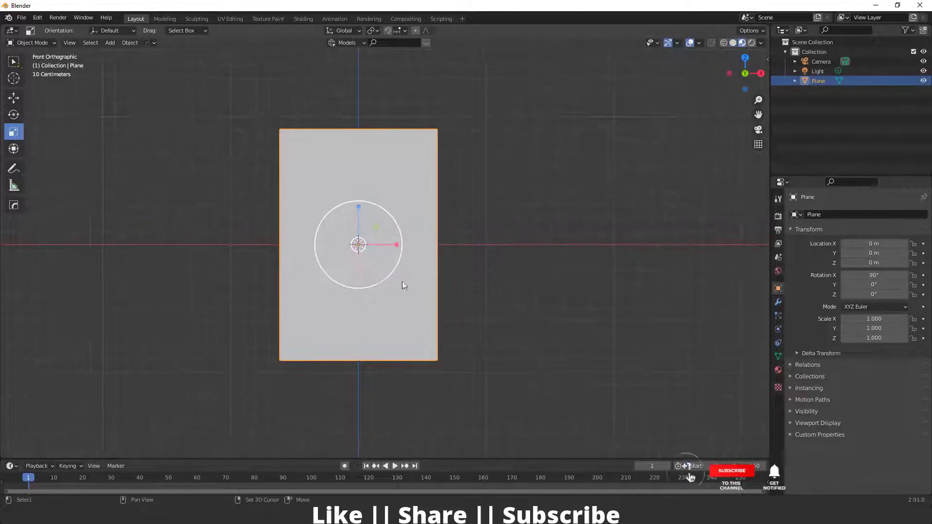
Create Material.001 on the plane, then bring up the Lay's packet photo in Photos.
{"action": "left_click", "coordinate": [777, 370]}
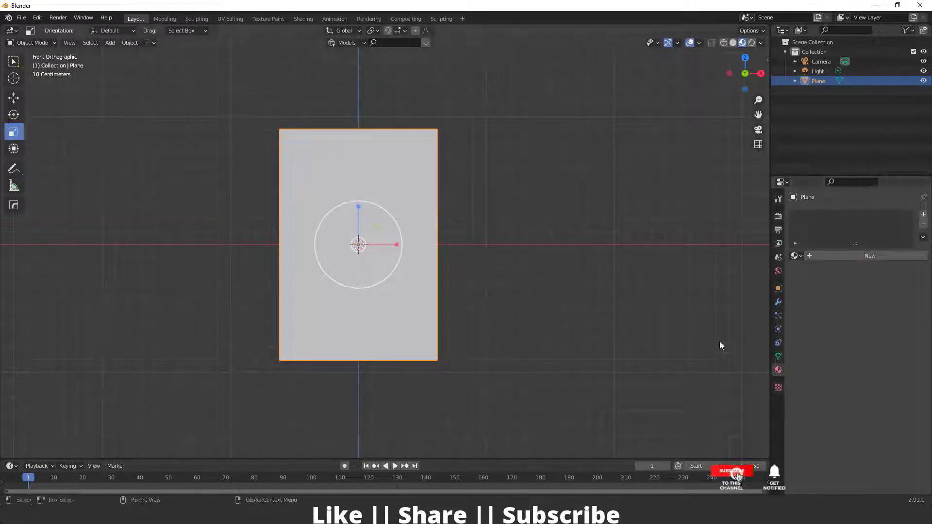
{"action": "left_click", "coordinate": [888, 257]}
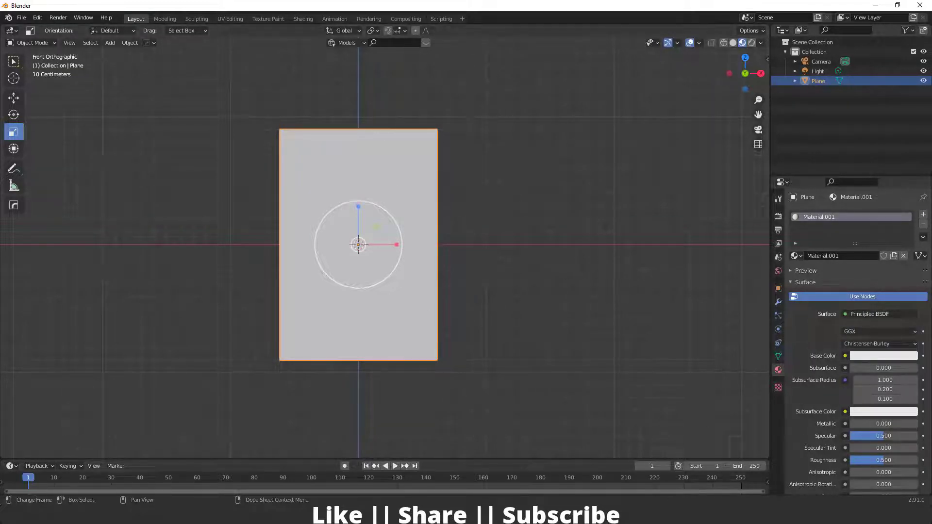
{"action": "key", "text": "alt+Tab"}
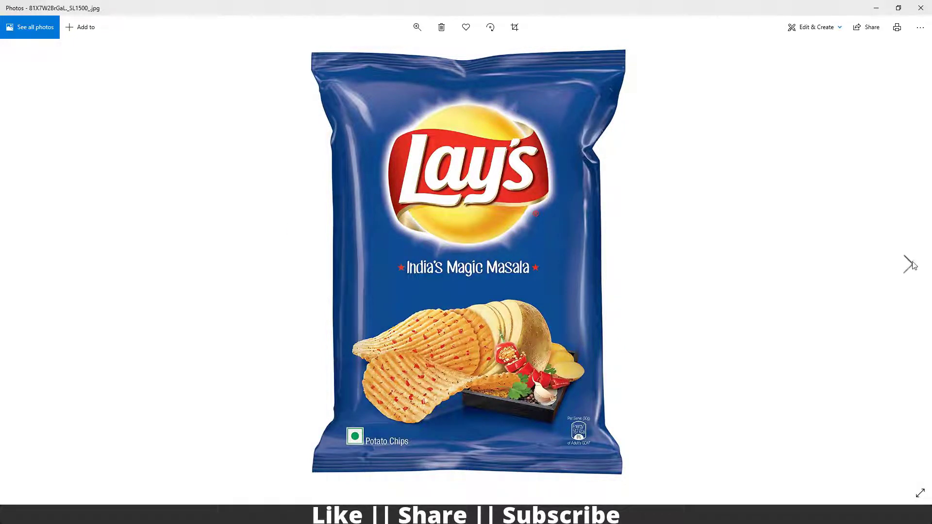
Review the back and front packet photos, then bring up Material.001's Base Color input choices.
{"action": "left_click", "coordinate": [908, 264]}
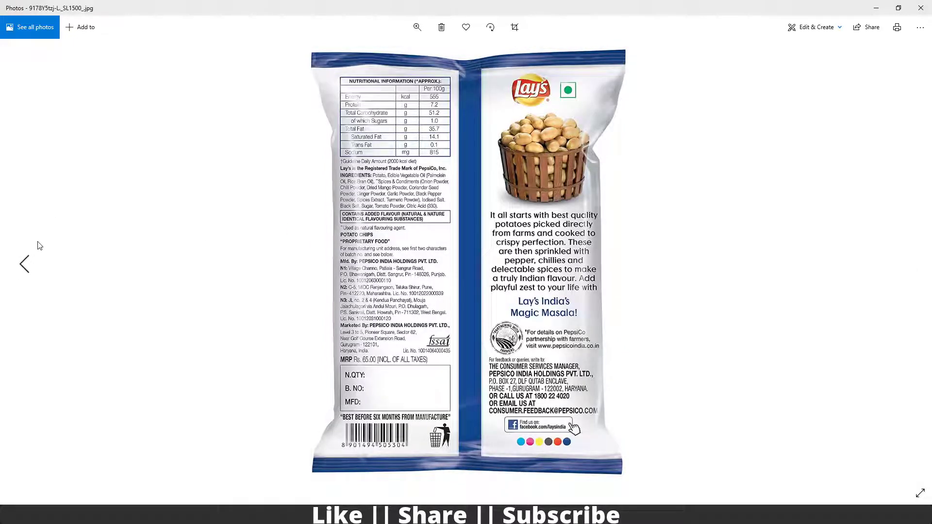
{"action": "left_click", "coordinate": [33, 266]}
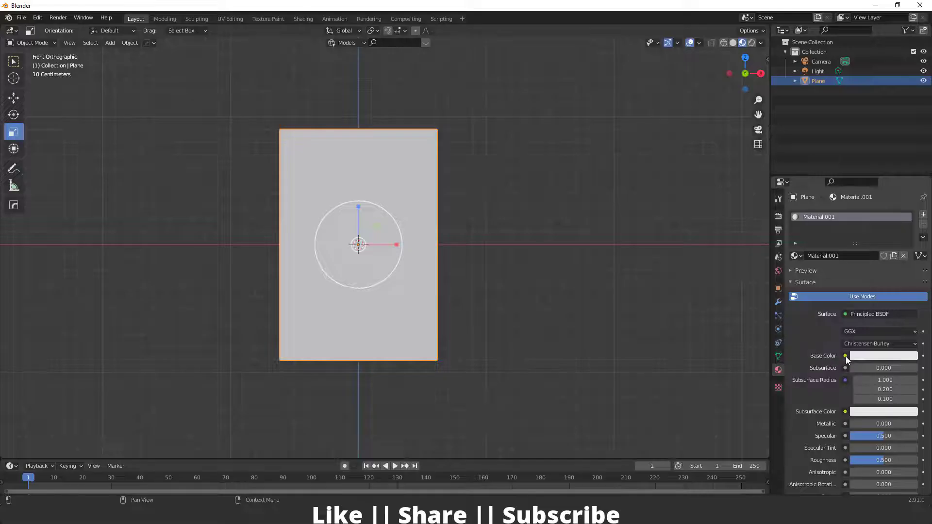
{"action": "left_click", "coordinate": [845, 355]}
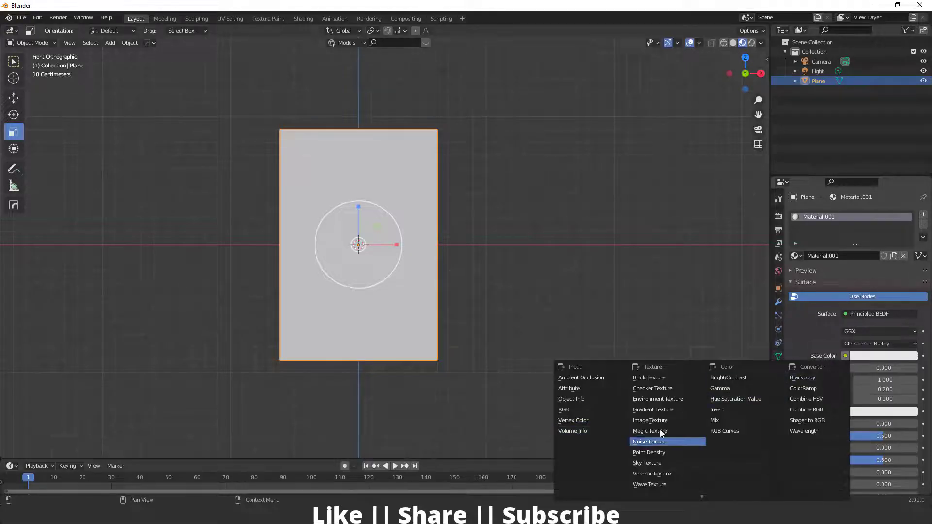
Load the Lay's packet image from the Element folder as the Base Color Image Texture.
{"action": "left_click", "coordinate": [650, 420]}
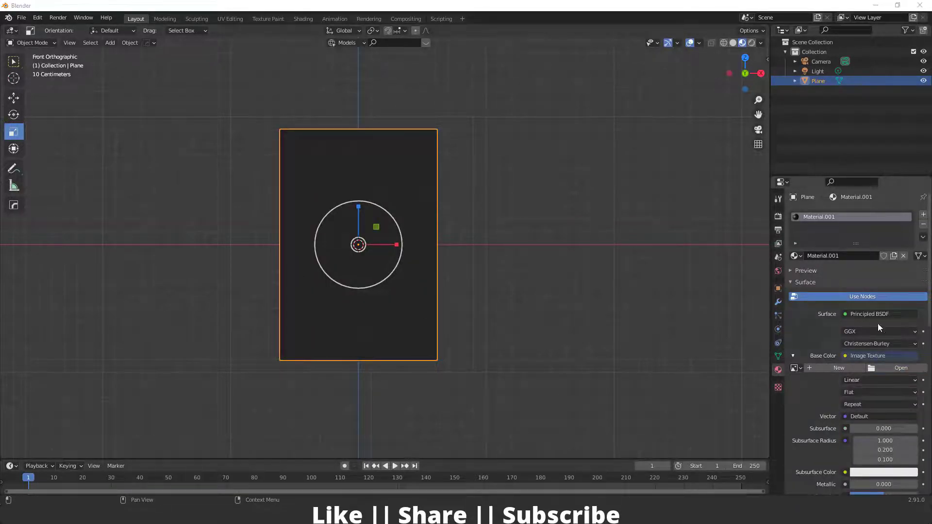
{"action": "left_click", "coordinate": [897, 368]}
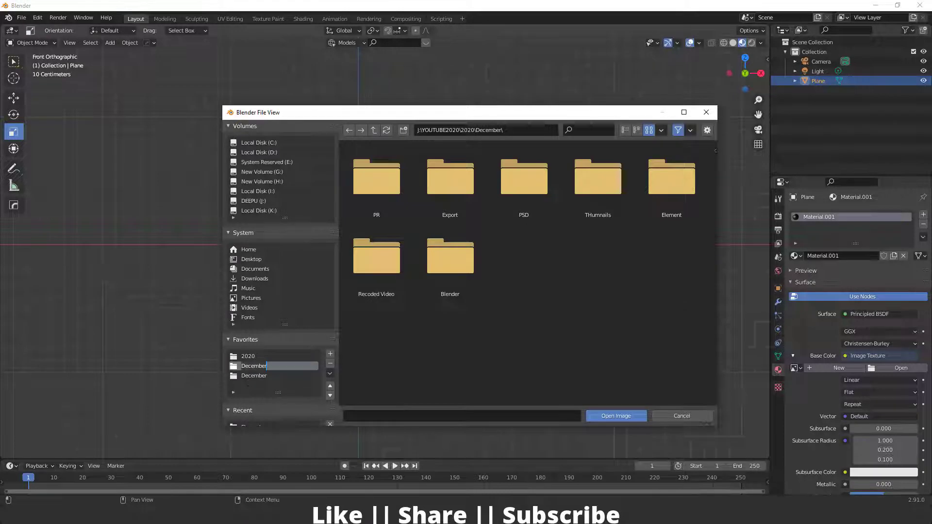
{"action": "double_click", "coordinate": [676, 187]}
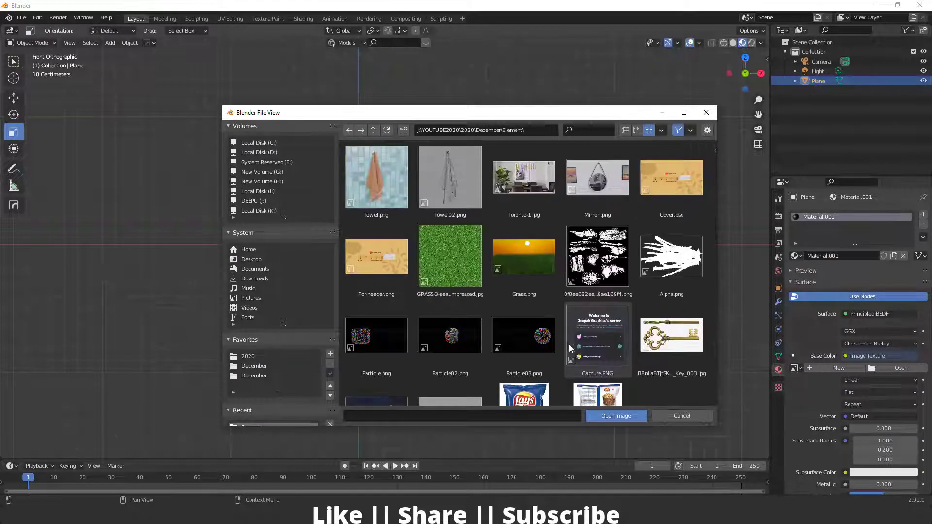
{"action": "scroll", "coordinate": [570, 349], "scroll_direction": "down", "scroll_amount": 3}
{"action": "double_click", "coordinate": [524, 349]}
{"action": "scroll", "coordinate": [359, 254], "scroll_direction": "up", "scroll_amount": 2}
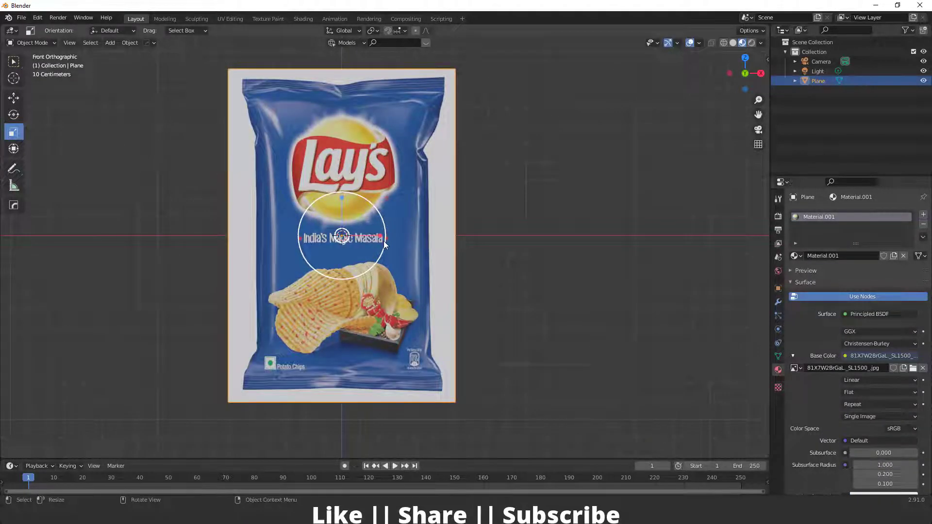
{"action": "scroll", "coordinate": [383, 242], "scroll_direction": "down", "scroll_amount": 1}
{"action": "scroll", "coordinate": [360, 216], "scroll_direction": "down", "scroll_amount": 1}
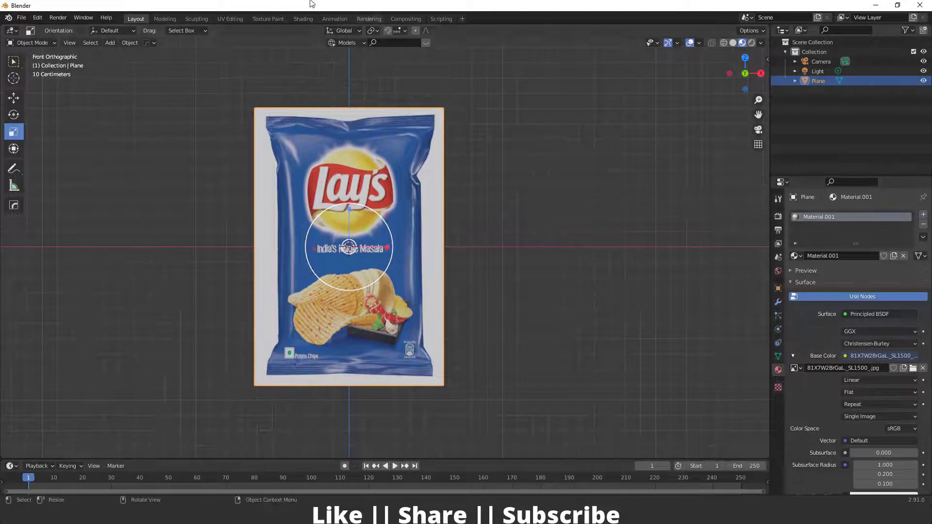
In UV Editing, use Front view with Material Preview and shrink the plane vertically.
{"action": "left_click", "coordinate": [220, 18]}
{"action": "key", "text": "grave"}
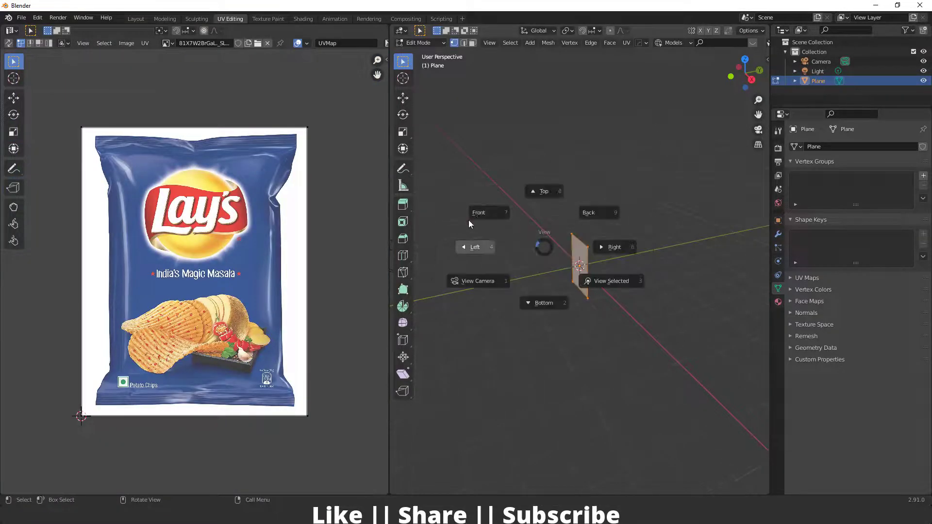
{"action": "left_click", "coordinate": [477, 214]}
{"action": "middle_click_drag", "start_coordinate": [534, 346], "coordinate": [533, 328], "text": "shift"}
{"action": "key", "text": "z"}
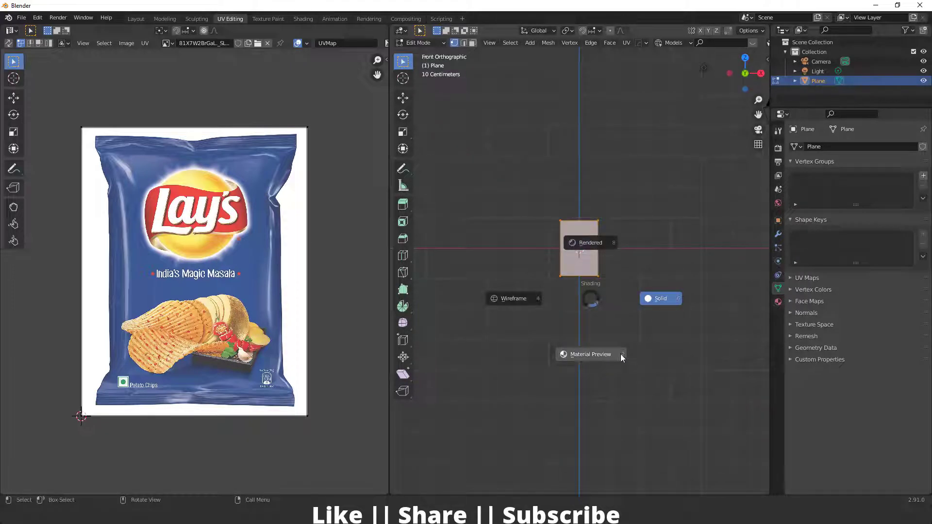
{"action": "left_click", "coordinate": [593, 353]}
{"action": "scroll", "coordinate": [500, 196], "scroll_direction": "up", "scroll_amount": 5}
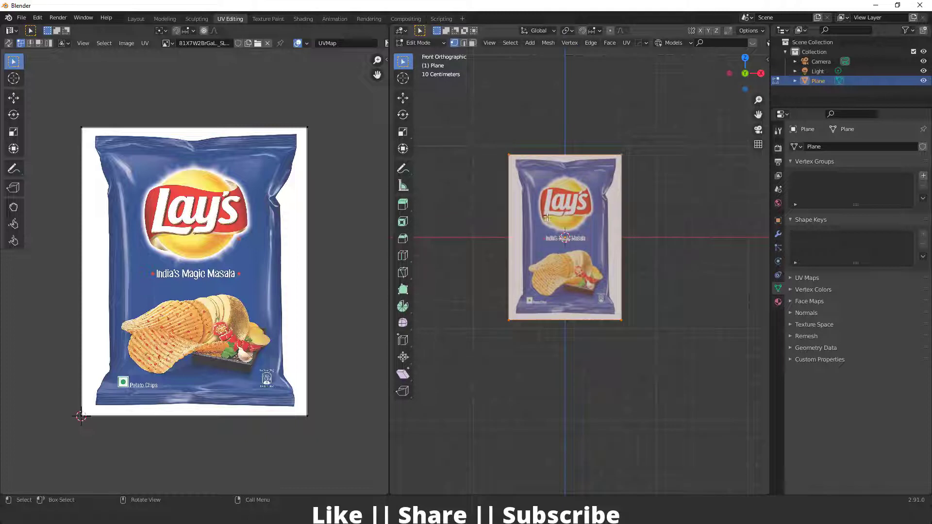
{"action": "left_click", "coordinate": [403, 132]}
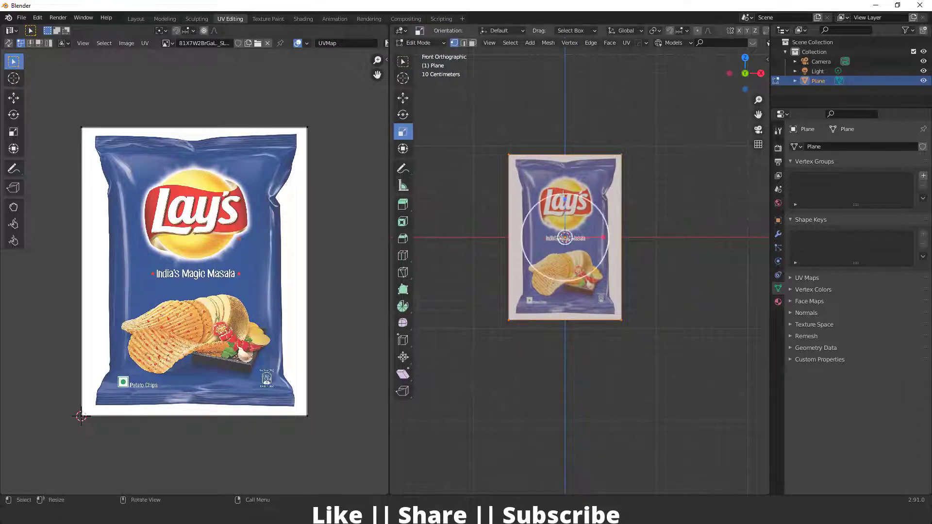
{"action": "left_click_drag", "start_coordinate": [563, 199], "coordinate": [565, 208]}
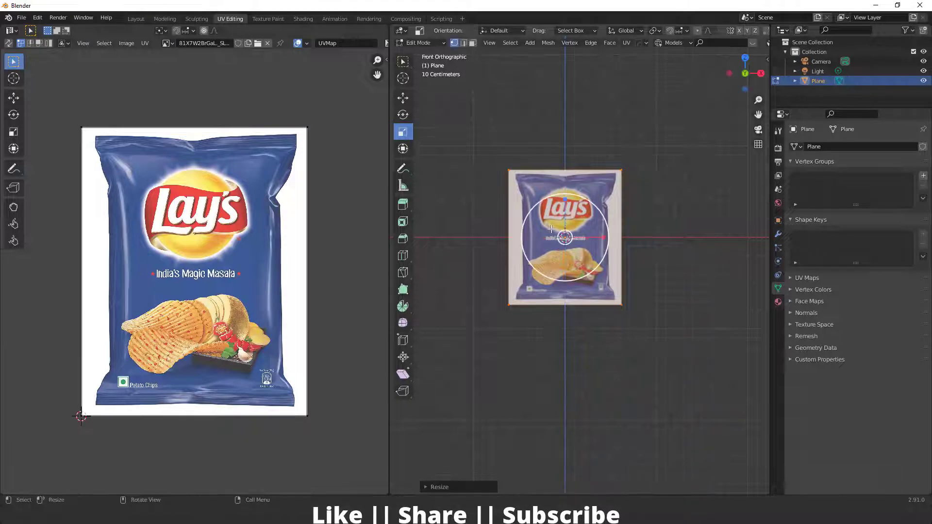
{"action": "scroll", "coordinate": [612, 281], "scroll_direction": "up", "scroll_amount": 1}
Project the UVs from view, then scale and move them to fit the Lay's artwork.
{"action": "key", "text": "u"}
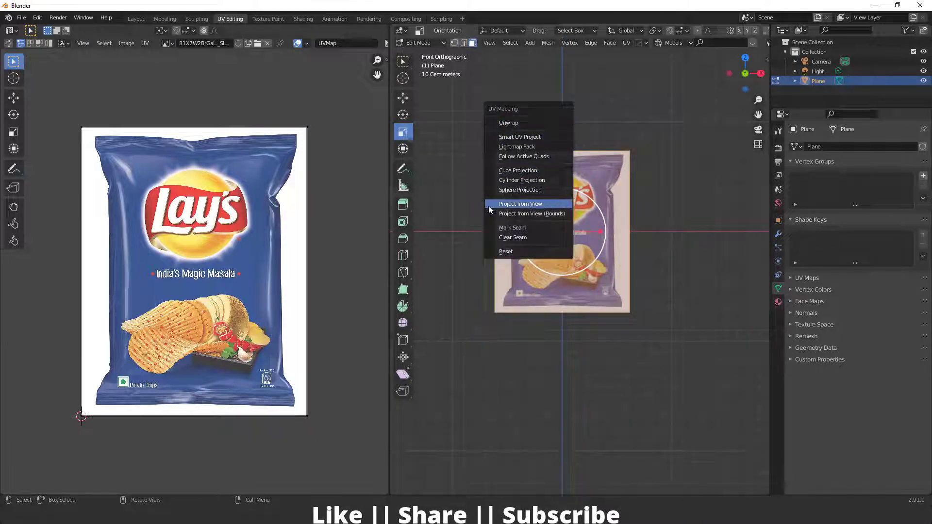
{"action": "left_click", "coordinate": [531, 207]}
{"action": "key", "text": "s"}
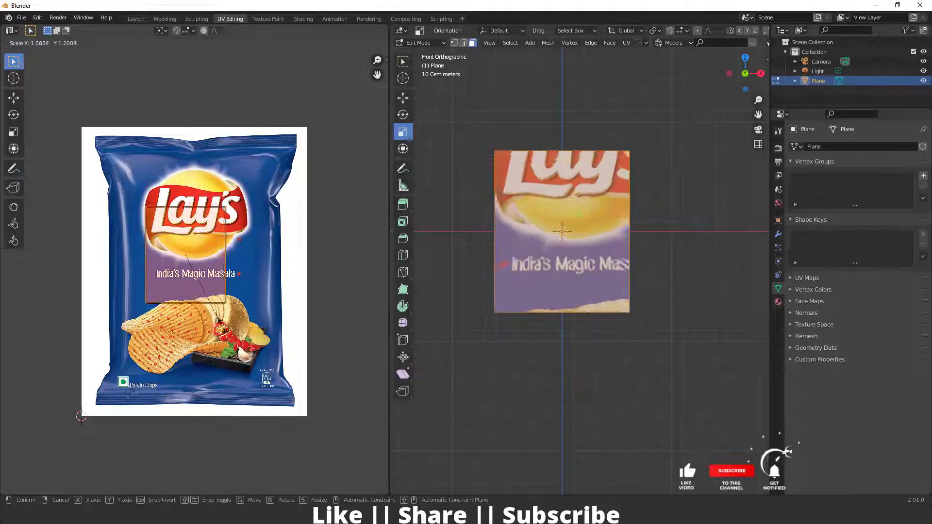
{"action": "left_click", "coordinate": [250, 411]}
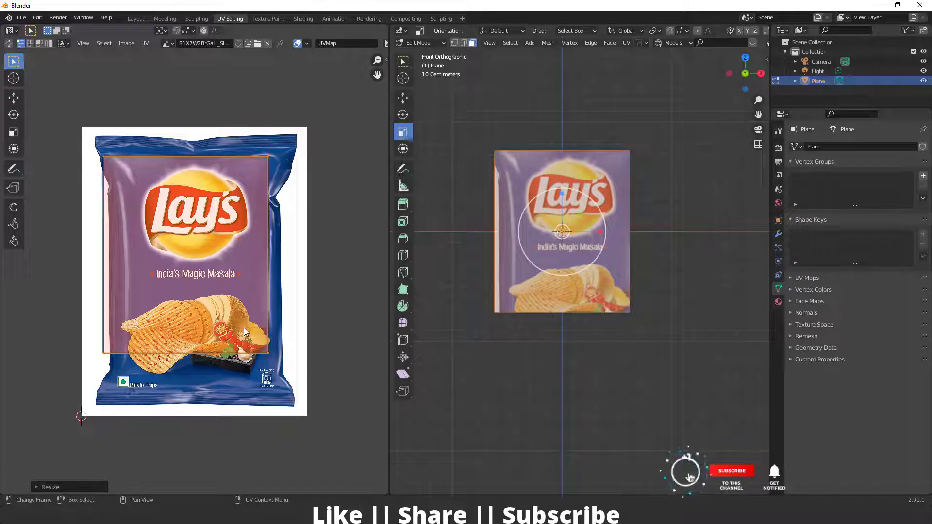
{"action": "key", "text": "g"}
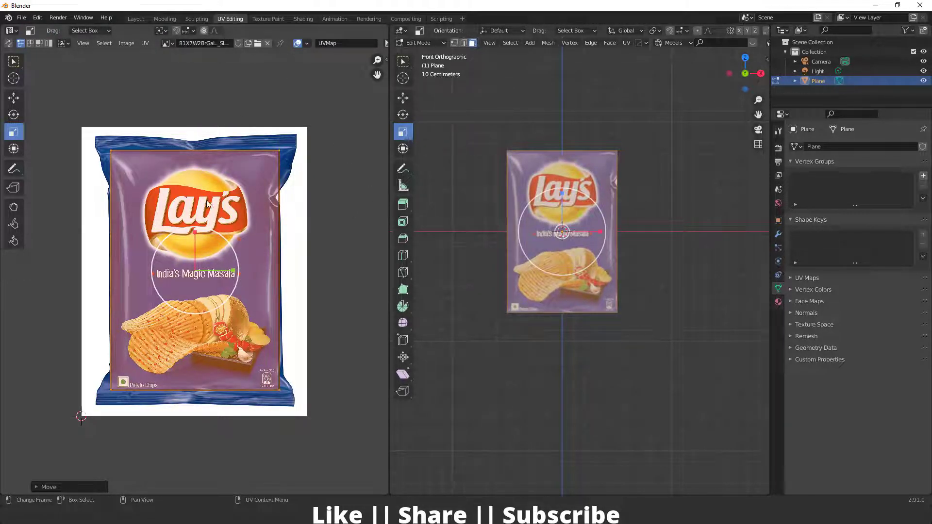
{"action": "key", "text": "Tab"}
{"action": "mouse_move", "coordinate": [588, 254]}
{"action": "middle_mouse_down"}
{"action": "mouse_move", "coordinate": [497, 252]}
{"action": "mouse_move", "coordinate": [598, 264]}
{"action": "middle_mouse_up"}
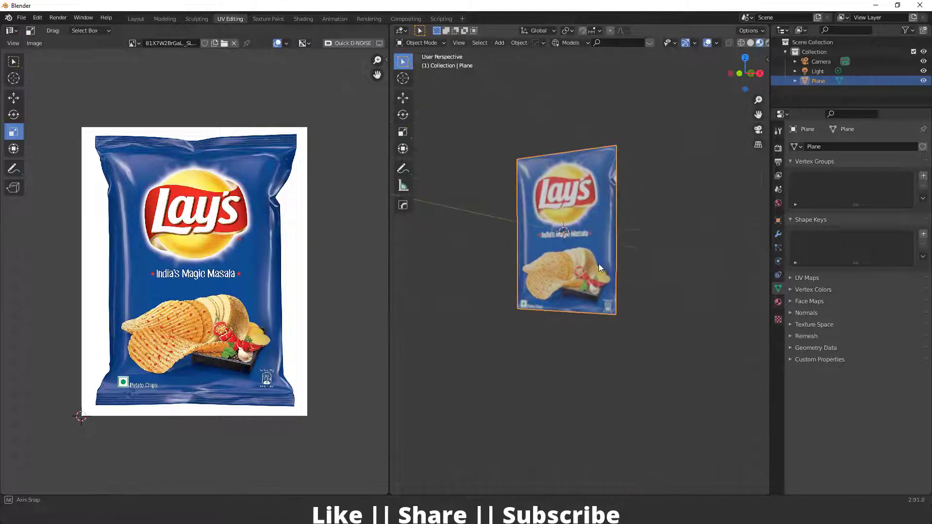
{"action": "left_click", "coordinate": [135, 17]}
Subdivide the plane in Edit Mode with 30 cuts.
{"action": "middle_click_drag", "start_coordinate": [283, 184], "coordinate": [391, 137]}
{"action": "key", "text": "Tab"}
{"action": "right_click", "coordinate": [284, 175]}
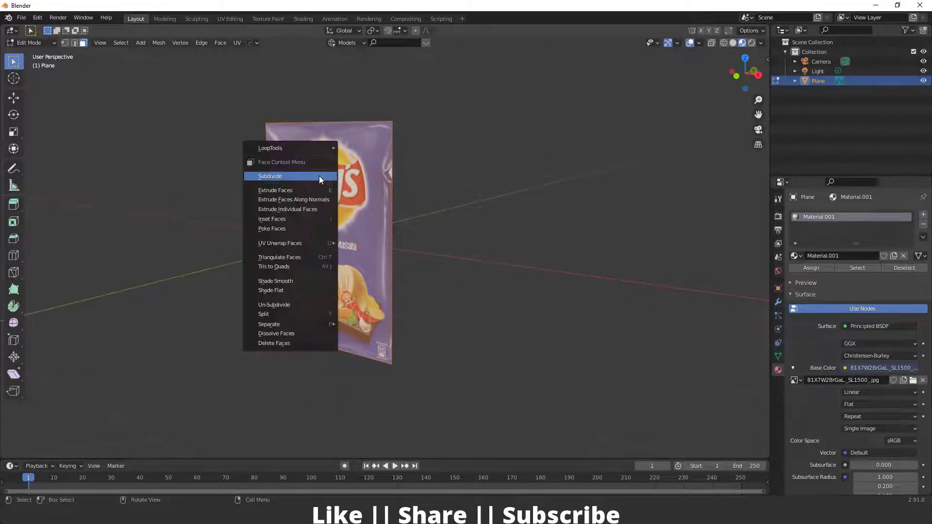
{"action": "left_click", "coordinate": [267, 177]}
{"action": "double_click", "coordinate": [114, 384]}
{"action": "type", "text": "30"}
{"action": "key", "text": "Return"}
{"action": "scroll", "coordinate": [271, 254], "scroll_direction": "up", "scroll_amount": 5}
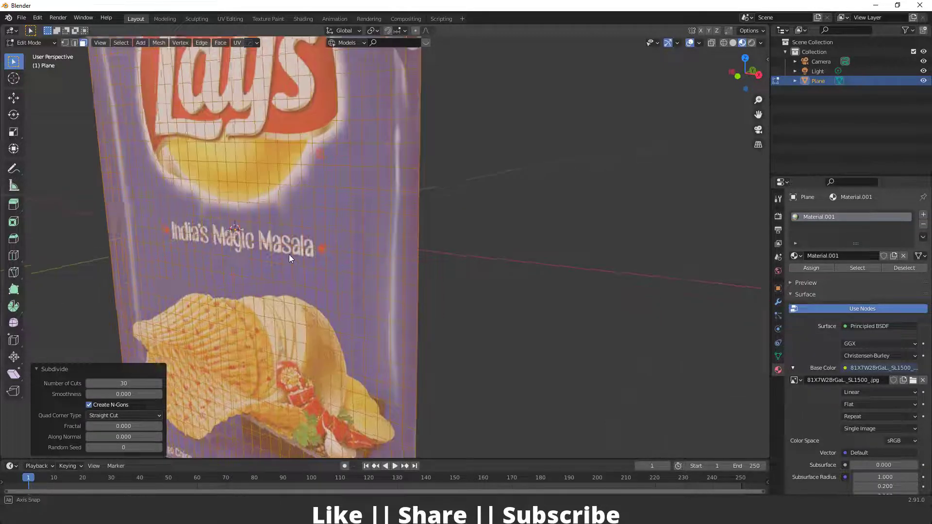
{"action": "scroll", "coordinate": [259, 253], "scroll_direction": "down", "scroll_amount": 4}
{"action": "scroll", "coordinate": [298, 266], "scroll_direction": "up", "scroll_amount": 2}
Extrude the faces about 0.004 m along their normal for slight thickness.
{"action": "middle_click_drag", "start_coordinate": [375, 208], "coordinate": [287, 216]}
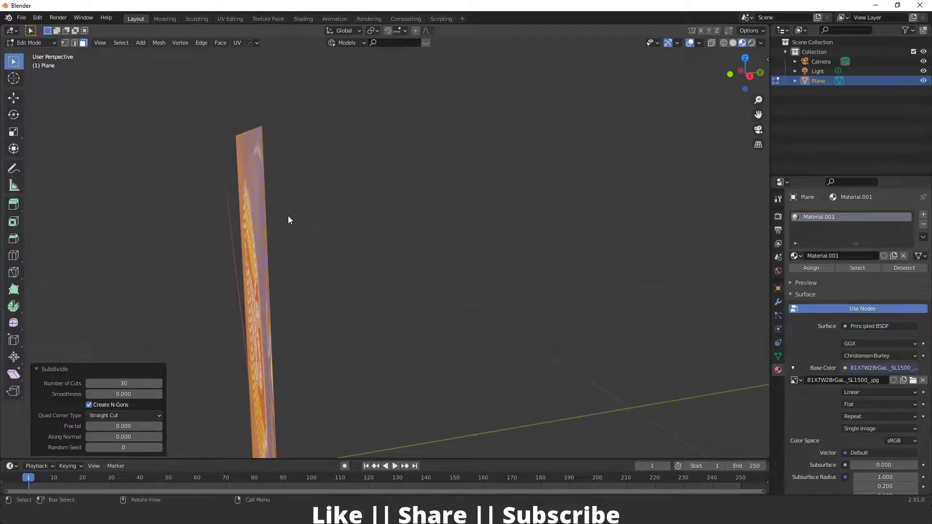
{"action": "key", "text": "e"}
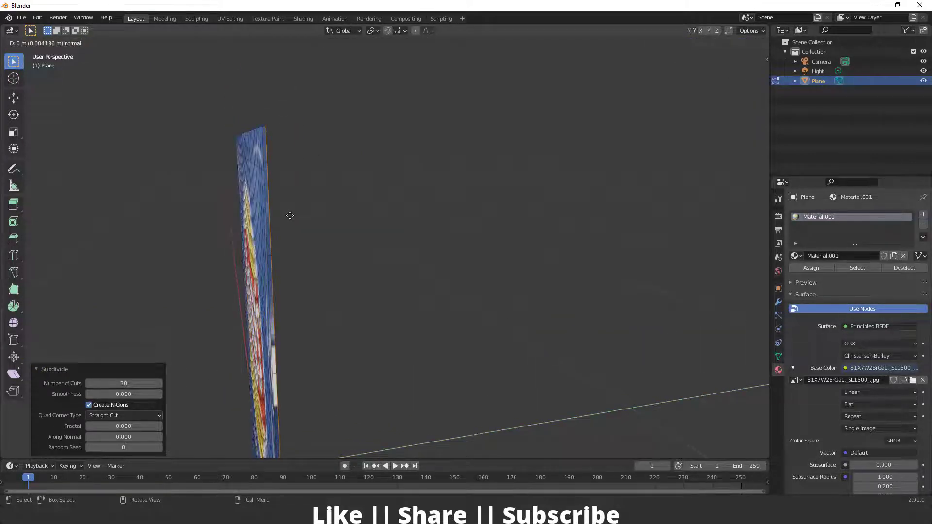
{"action": "left_click", "coordinate": [290, 216]}
{"action": "middle_click_drag", "start_coordinate": [280, 210], "coordinate": [267, 285]}
Select the packet's edges out to the left end and switch to Front view.
{"action": "left_click", "coordinate": [267, 289], "text": "ctrl"}
{"action": "middle_click_drag", "start_coordinate": [297, 321], "coordinate": [406, 199]}
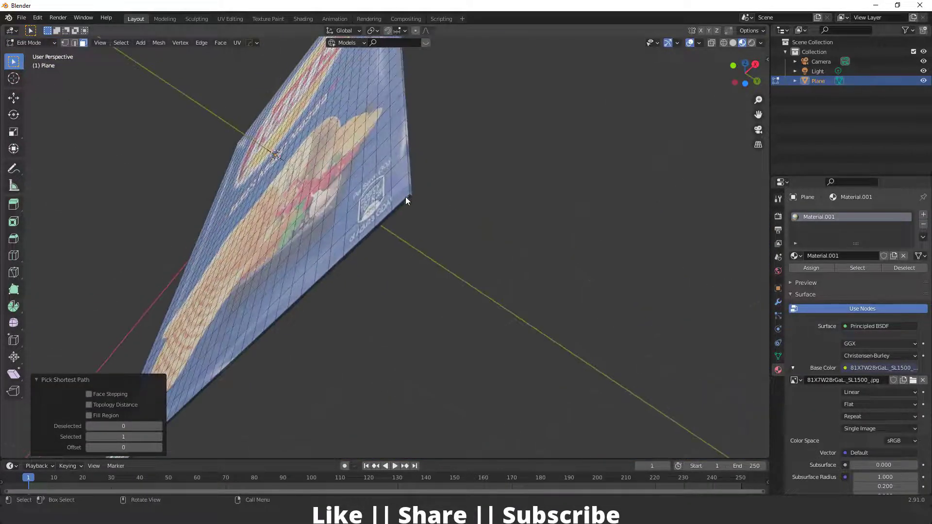
{"action": "middle_click_drag", "start_coordinate": [318, 281], "coordinate": [348, 228]}
{"action": "left_click", "coordinate": [271, 196], "text": "ctrl"}
{"action": "key", "text": "grave"}
{"action": "left_click", "coordinate": [257, 185]}
{"action": "scroll", "coordinate": [372, 229], "scroll_direction": "up", "scroll_amount": 4}
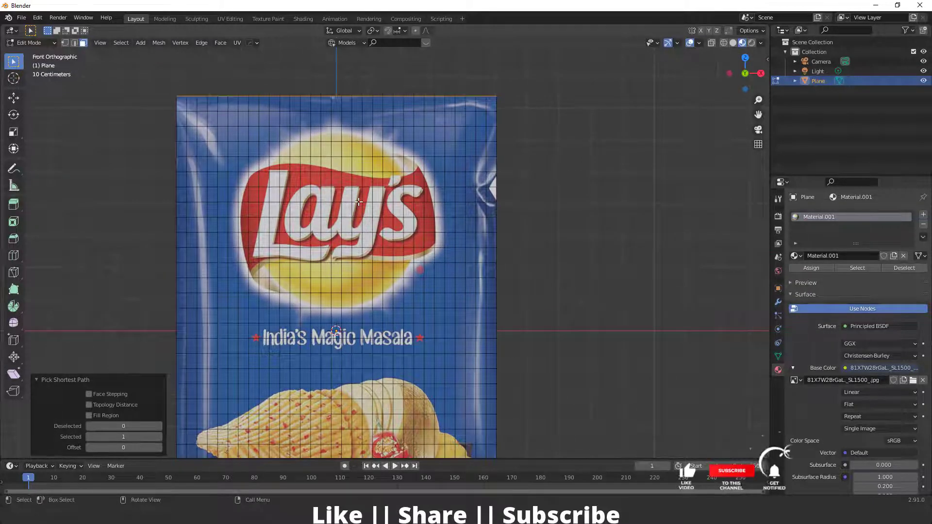
Try an Extrude Faces Along Normals offset, then undo it.
{"action": "key", "text": "alt+e"}
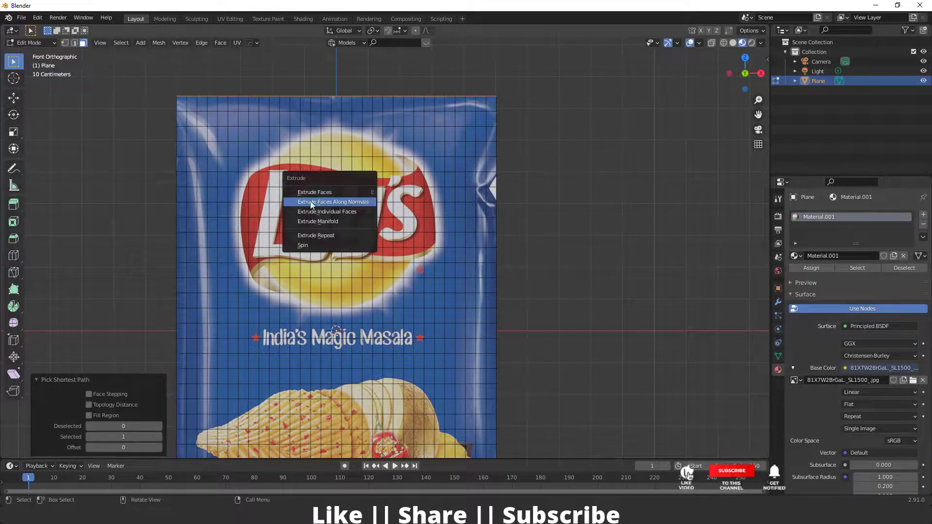
{"action": "left_click", "coordinate": [338, 202]}
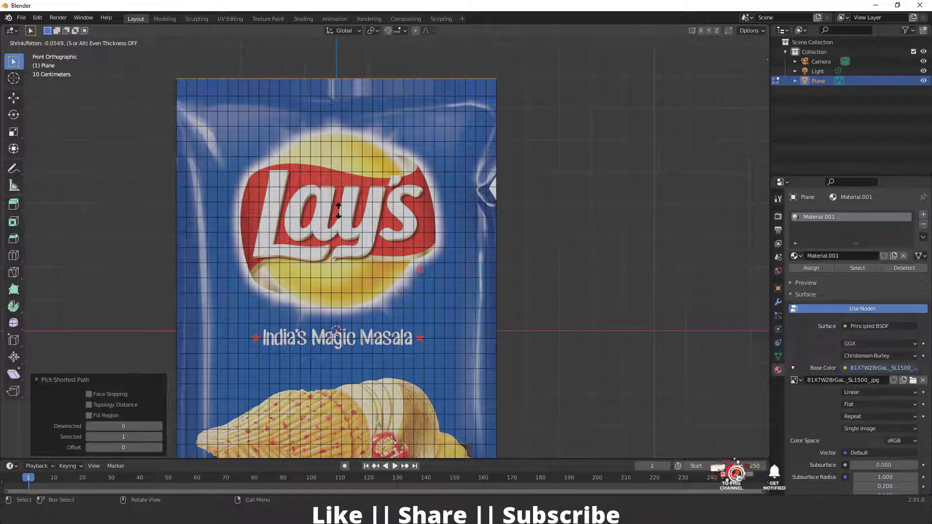
{"action": "left_click", "coordinate": [381, 183]}
{"action": "scroll", "coordinate": [381, 183], "scroll_direction": "down", "scroll_amount": 4}
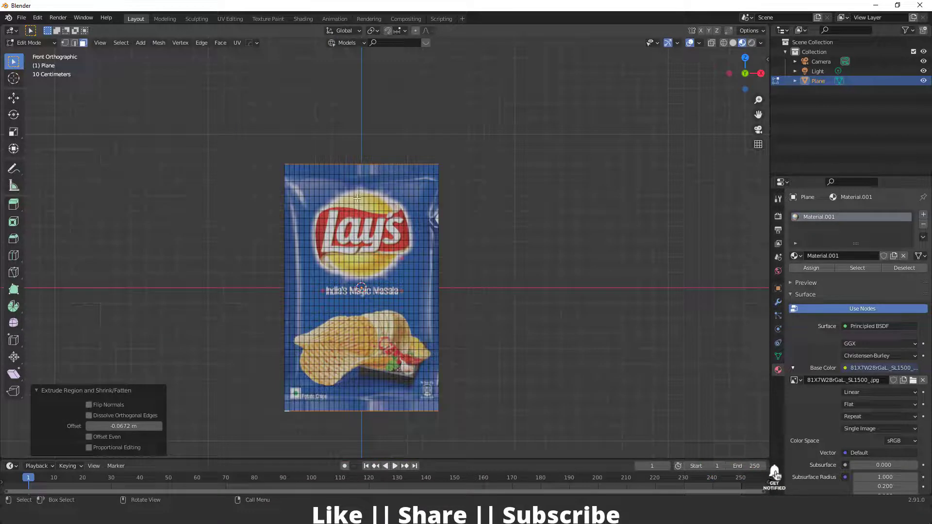
{"action": "key", "text": "ctrl+z"}
Retry the faces-along-normals extrusion, undo it again, and return to Object Mode.
{"action": "key", "text": "alt+e"}
{"action": "left_click", "coordinate": [358, 235]}
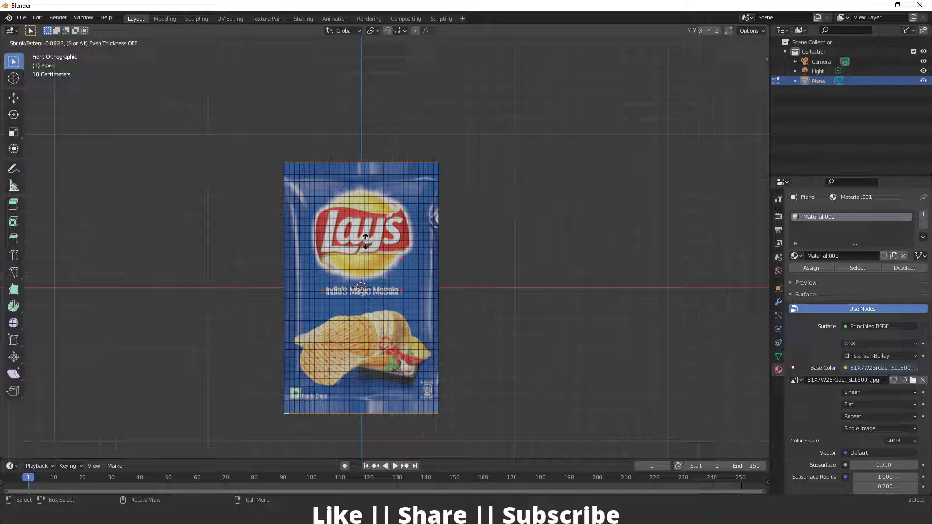
{"action": "left_click", "coordinate": [365, 242]}
{"action": "key", "text": "ctrl+z"}
{"action": "scroll", "coordinate": [398, 234], "scroll_direction": "up", "scroll_amount": 3}
{"action": "scroll", "coordinate": [399, 235], "scroll_direction": "down", "scroll_amount": 3}
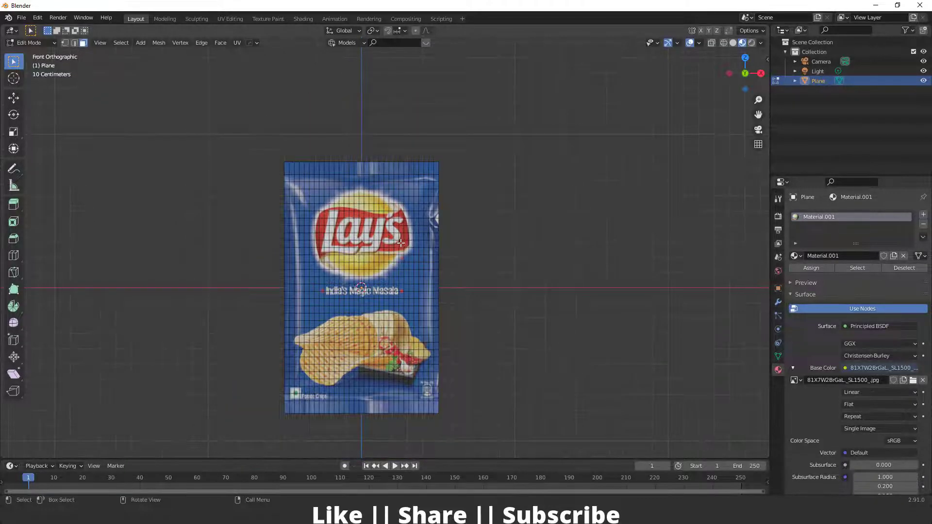
{"action": "key", "text": "Tab"}
{"action": "middle_click_drag", "start_coordinate": [464, 267], "coordinate": [395, 281]}
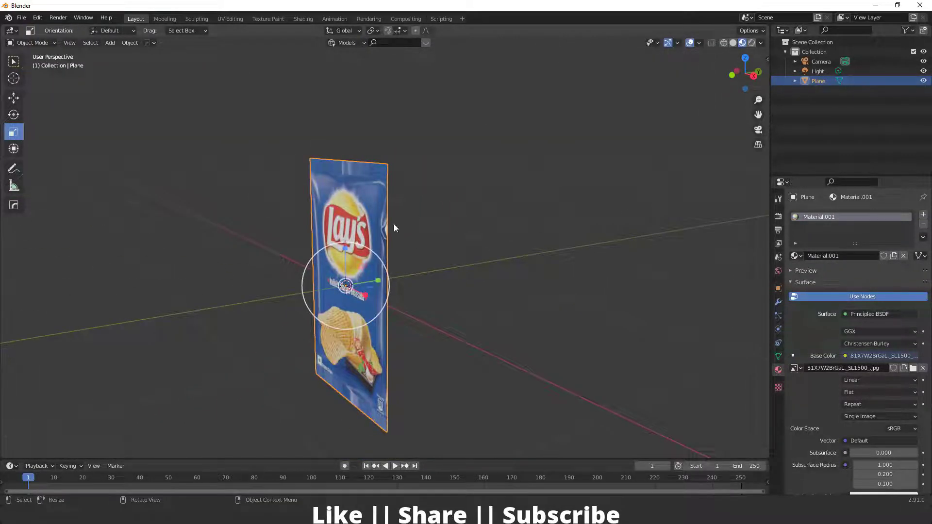
Orbit around the upright bag to inspect its back, front and edge.
{"action": "middle_click_drag", "start_coordinate": [411, 339], "coordinate": [413, 167]}
{"action": "middle_click_drag", "start_coordinate": [409, 324], "coordinate": [406, 391]}
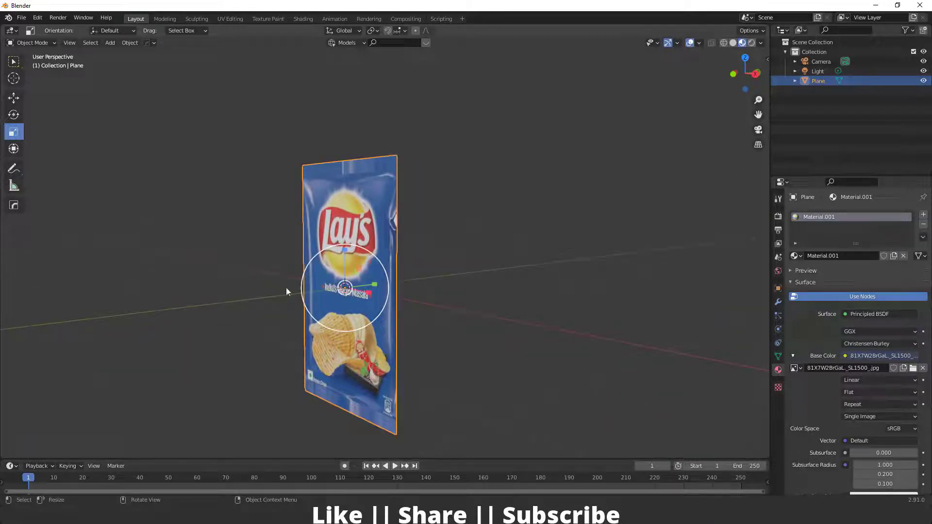
{"action": "middle_click_drag", "start_coordinate": [365, 241], "coordinate": [301, 305]}
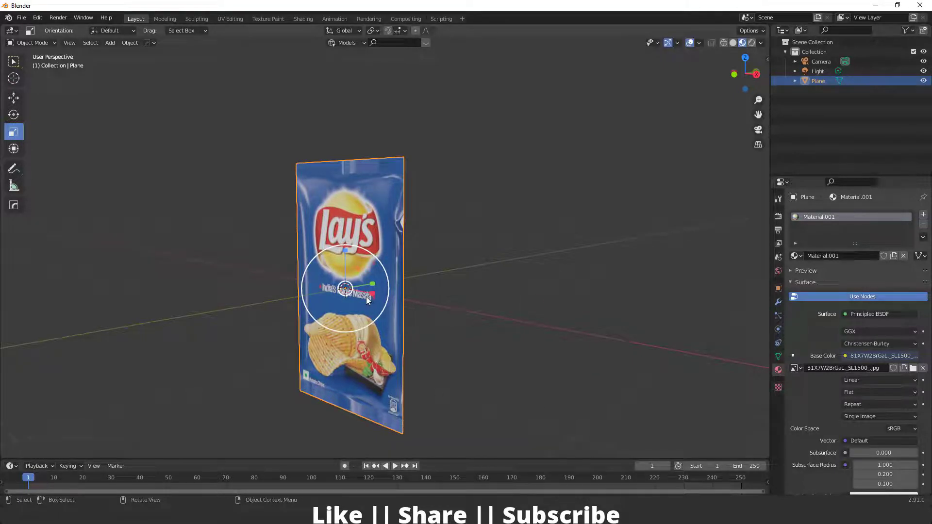
{"action": "middle_click_drag", "start_coordinate": [381, 307], "coordinate": [324, 301]}
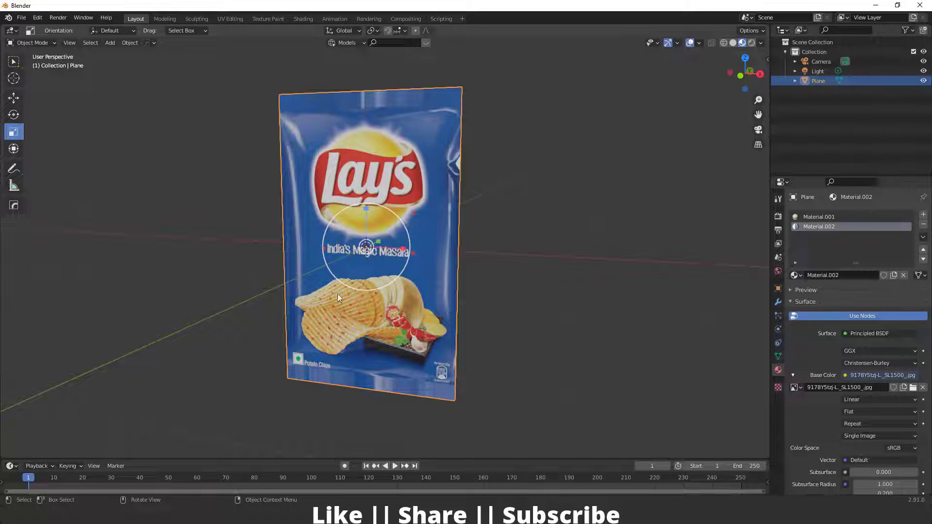
{"action": "middle_click_drag", "start_coordinate": [338, 297], "coordinate": [315, 272]}
In UV Editing, show the front Lay's bag image with a front orthographic X-ray view.
{"action": "left_click", "coordinate": [230, 19]}
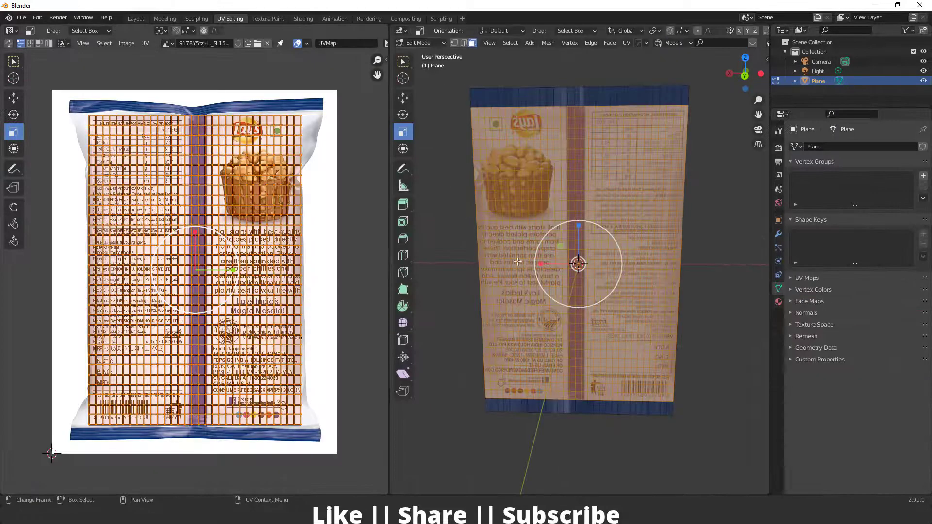
{"action": "left_click", "coordinate": [166, 42]}
{"action": "left_click", "coordinate": [207, 69]}
{"action": "scroll", "coordinate": [488, 233], "scroll_direction": "up", "scroll_amount": 2}
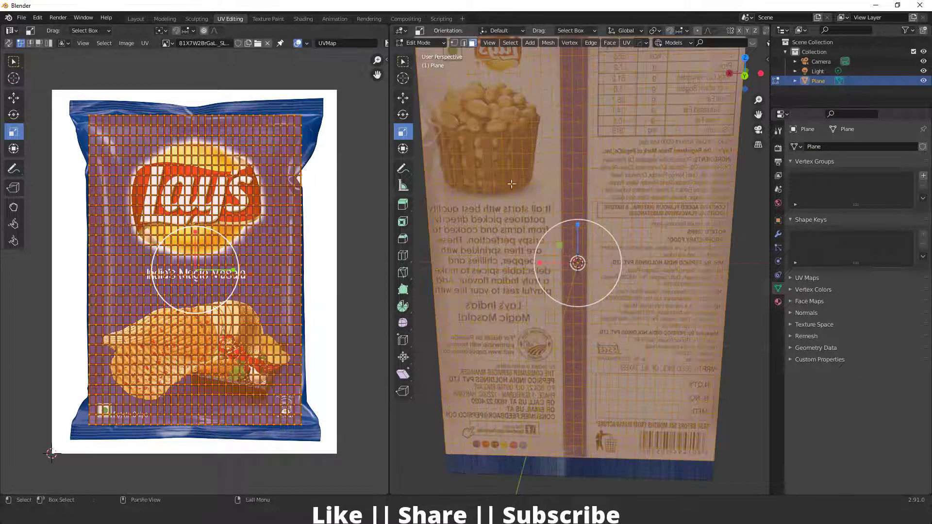
{"action": "key", "text": "grave"}
{"action": "left_click", "coordinate": [430, 183]}
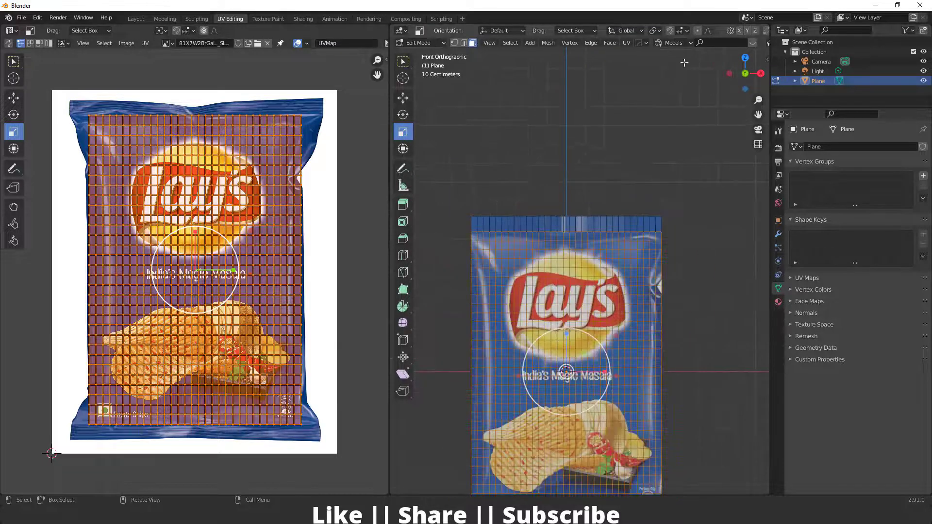
{"action": "scroll", "coordinate": [709, 43], "scroll_direction": "down", "scroll_amount": 5}
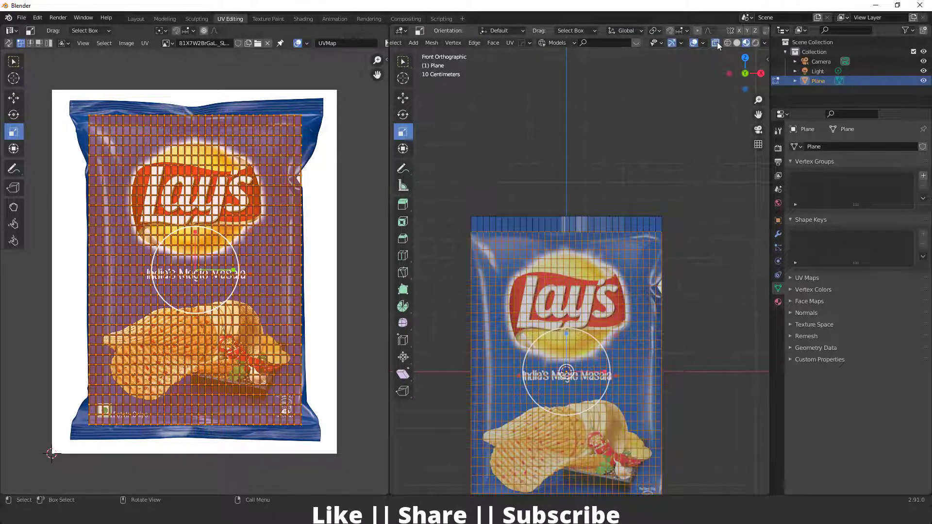
{"action": "left_click", "coordinate": [717, 43]}
Project the top vertex row from view and fit its UVs onto the top crimped seal.
{"action": "left_click_drag", "start_coordinate": [446, 203], "coordinate": [706, 228]}
{"action": "key", "text": "u"}
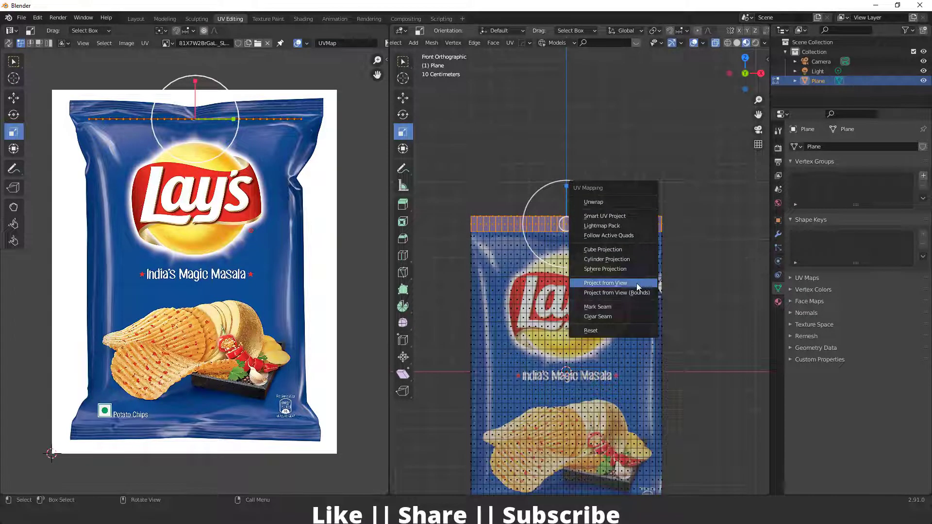
{"action": "left_click", "coordinate": [636, 284]}
{"action": "key", "text": "g"}
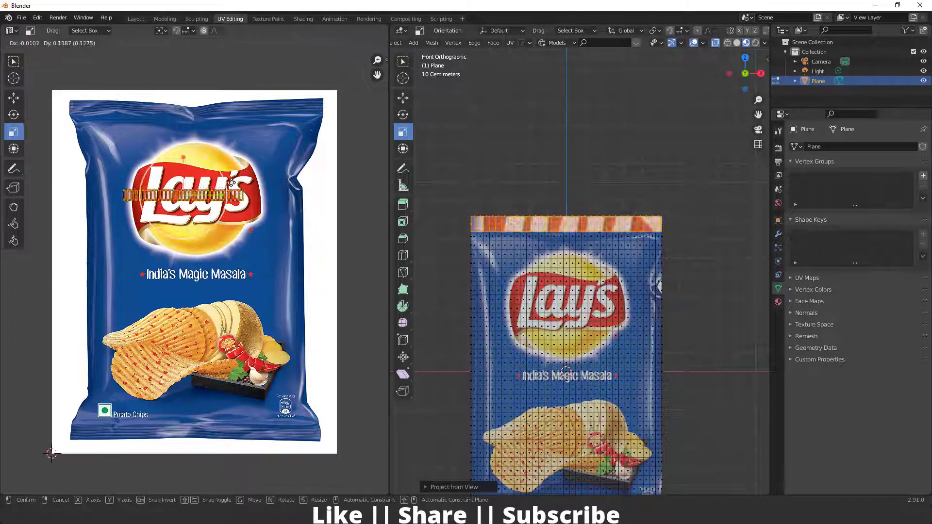
{"action": "left_click", "coordinate": [251, 140]}
{"action": "key", "text": "s"}
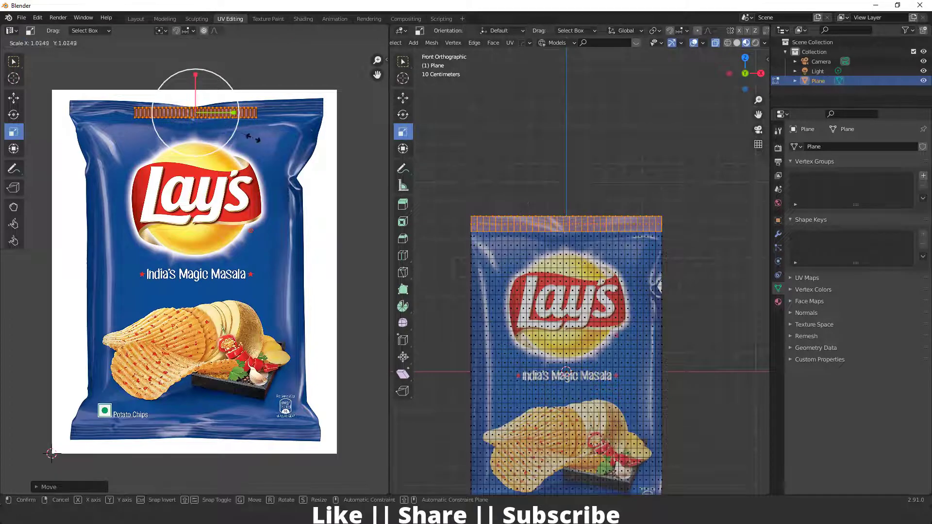
{"action": "left_click", "coordinate": [272, 142]}
{"action": "key", "text": "g"}
{"action": "left_click", "coordinate": [270, 144]}
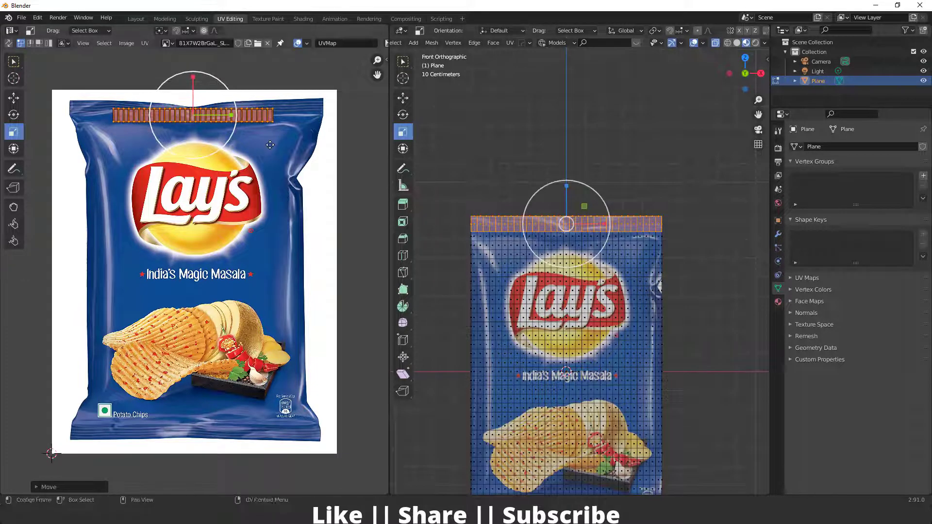
Project the bottom vertex row from view and move its UVs onto the bottom seal strip.
{"action": "scroll", "coordinate": [572, 291], "scroll_direction": "down", "scroll_amount": 3}
{"action": "middle_click_drag", "start_coordinate": [573, 388], "coordinate": [577, 229], "text": "shift"}
{"action": "key", "text": "b"}
{"action": "left_click_drag", "start_coordinate": [475, 317], "coordinate": [469, 318]}
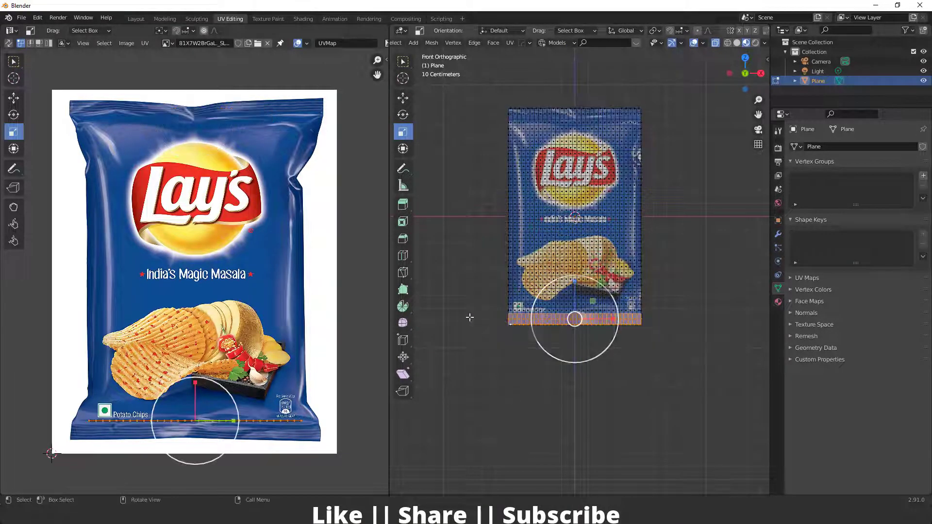
{"action": "key", "text": "u"}
{"action": "left_click", "coordinate": [596, 330]}
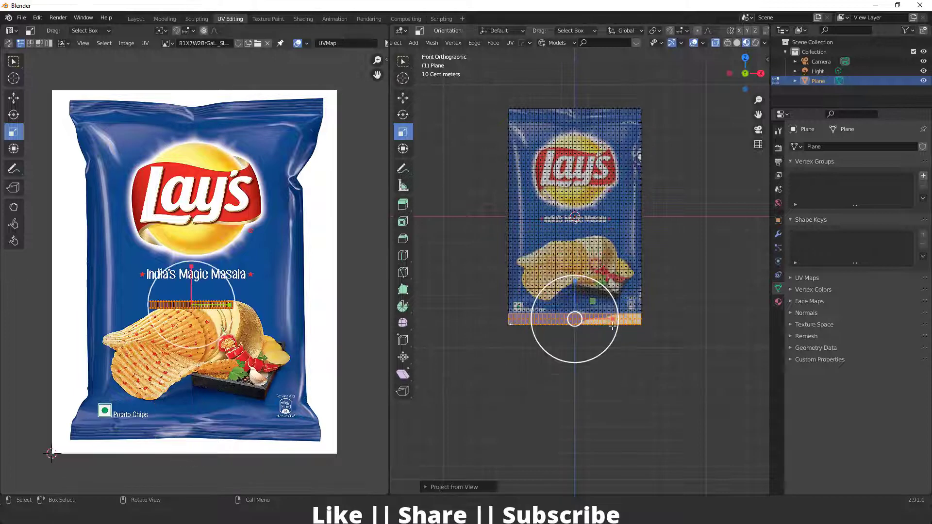
{"action": "key", "text": "g"}
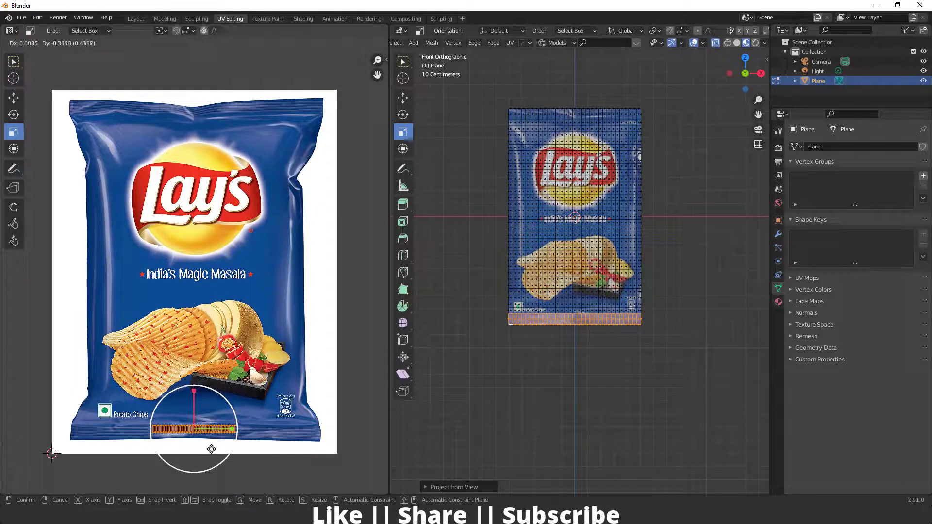
{"action": "left_click", "coordinate": [211, 451]}
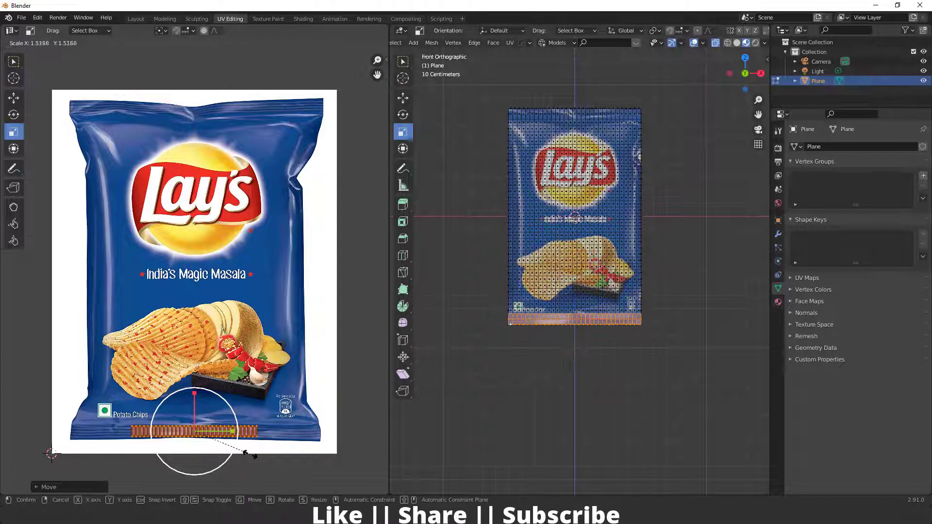
Return to Object Mode in the Layout workspace and orbit around the bag.
{"action": "key", "text": "Tab"}
{"action": "middle_click_drag", "start_coordinate": [617, 336], "coordinate": [577, 301]}
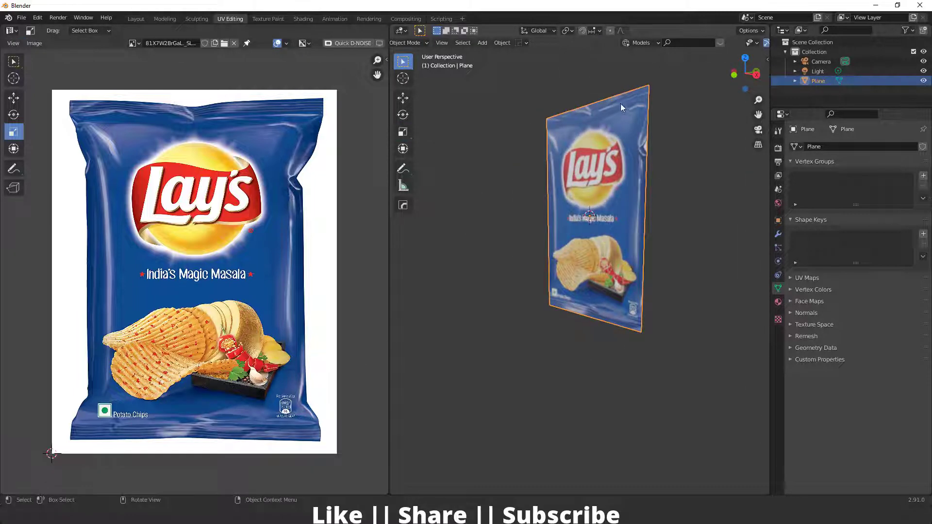
{"action": "left_click", "coordinate": [135, 18]}
{"action": "middle_click_drag", "start_coordinate": [172, 78], "coordinate": [317, 232]}
{"action": "scroll", "coordinate": [383, 165], "scroll_direction": "down", "scroll_amount": 3}
{"action": "middle_click_drag", "start_coordinate": [382, 165], "coordinate": [410, 313]}
{"action": "scroll", "coordinate": [358, 284], "scroll_direction": "up", "scroll_amount": 3}
{"action": "scroll", "coordinate": [380, 278], "scroll_direction": "down", "scroll_amount": 3}
{"action": "scroll", "coordinate": [406, 334], "scroll_direction": "up", "scroll_amount": 2}
{"action": "scroll", "coordinate": [316, 176], "scroll_direction": "up", "scroll_amount": 2}
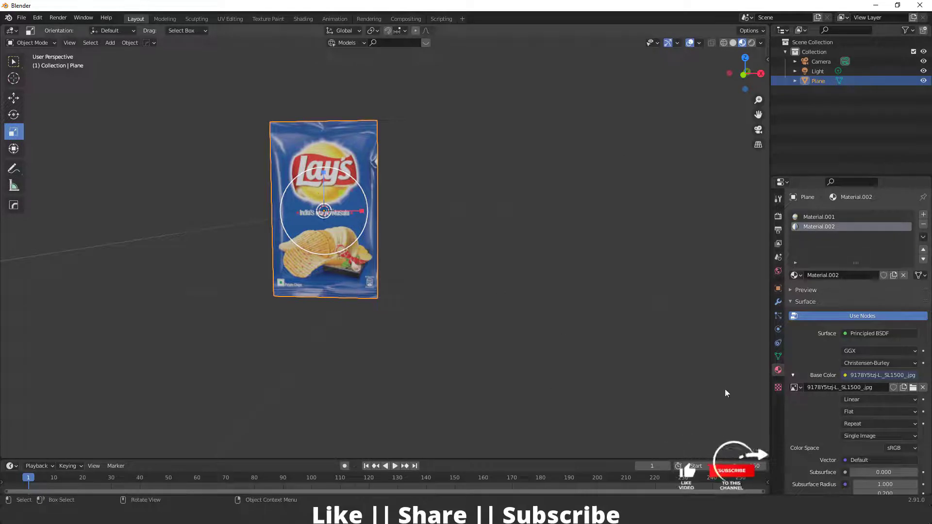
Add Cloth physics to the bag plane with Pressure enabled at 3.000.
{"action": "left_click", "coordinate": [778, 330]}
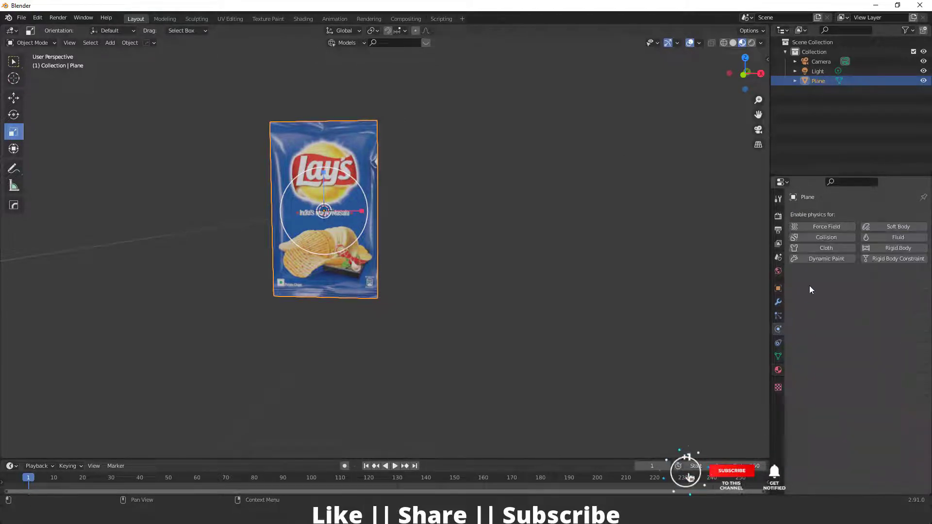
{"action": "left_click", "coordinate": [821, 249]}
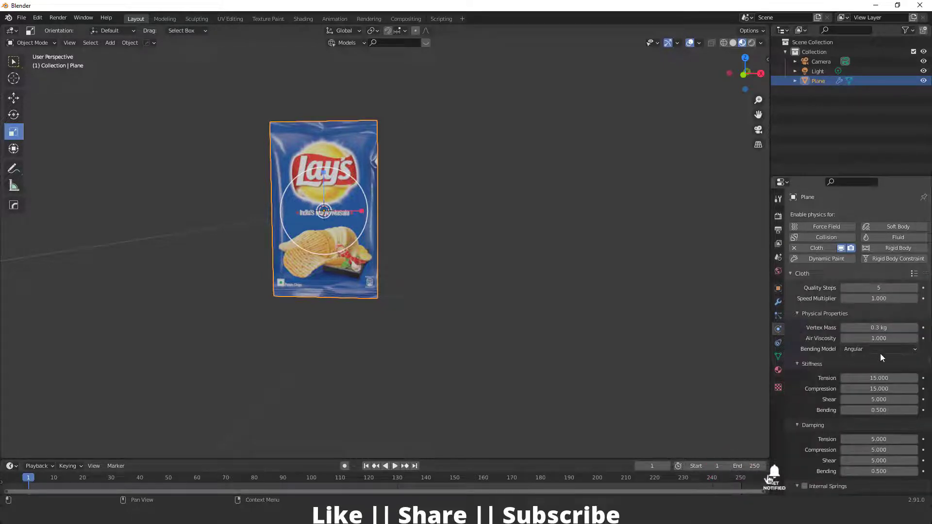
{"action": "scroll", "coordinate": [854, 350], "scroll_direction": "down", "scroll_amount": 9}
{"action": "left_click", "coordinate": [805, 417]}
{"action": "scroll", "coordinate": [883, 355], "scroll_direction": "down", "scroll_amount": 3}
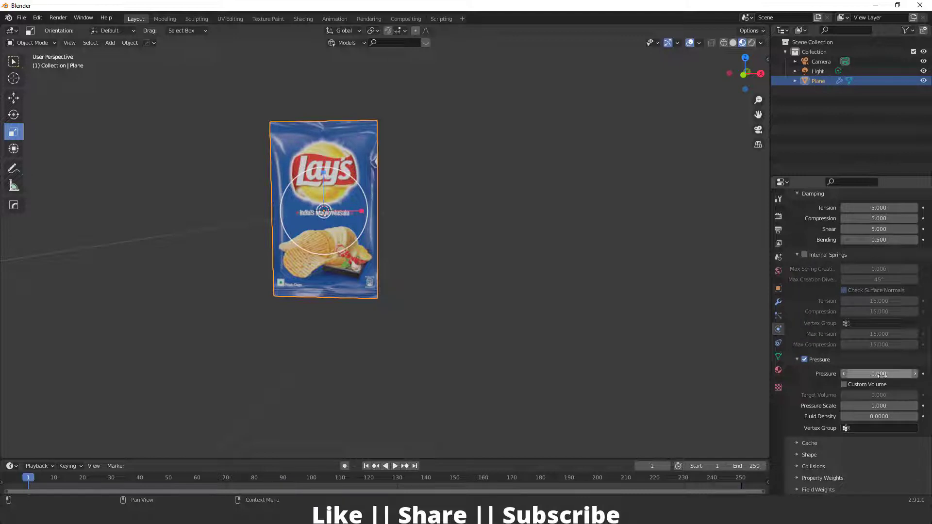
{"action": "left_click", "coordinate": [876, 373]}
{"action": "type", "text": "0.0"}
{"action": "key", "text": "Return"}
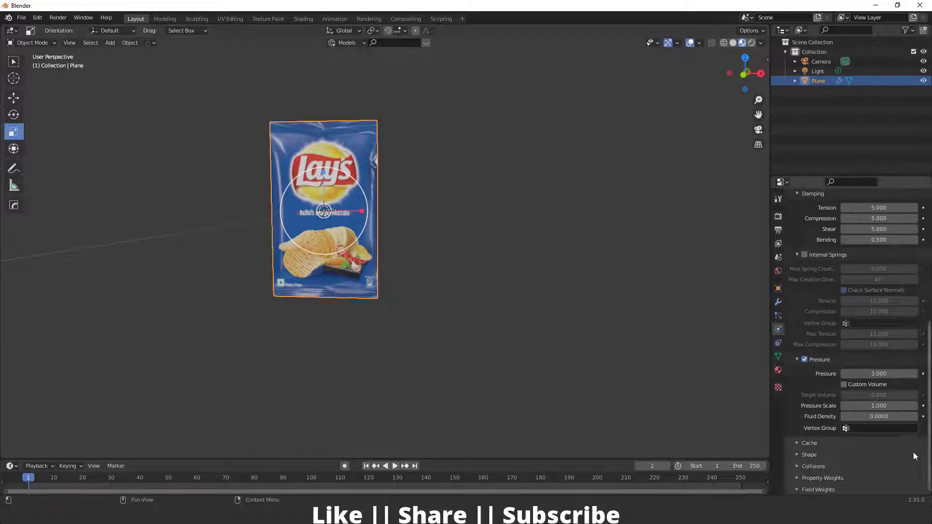
Set the cloth's Gravity field weight to 0.000 under Field Weights.
{"action": "left_click", "coordinate": [798, 490]}
{"action": "scroll", "coordinate": [824, 481], "scroll_direction": "down", "scroll_amount": 5}
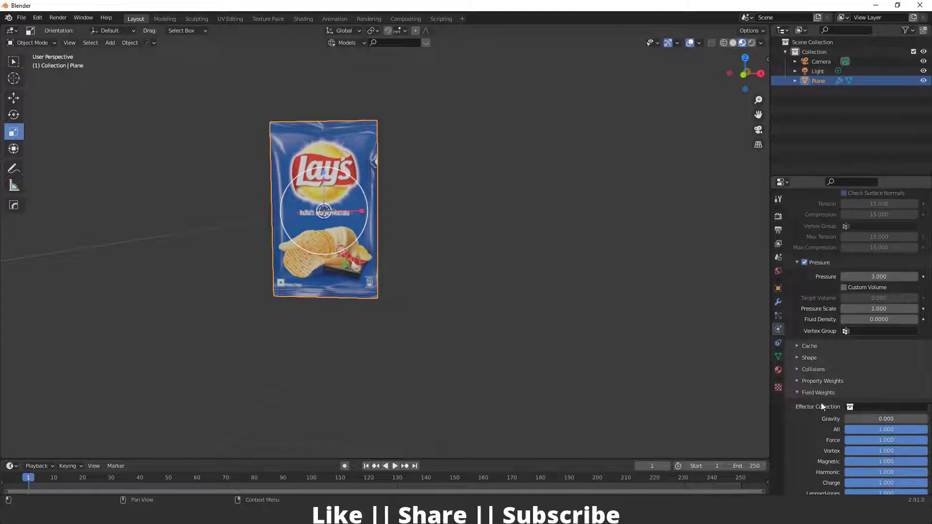
{"action": "scroll", "coordinate": [362, 324], "scroll_direction": "down", "scroll_amount": 3}
{"action": "middle_click_drag", "start_coordinate": [362, 324], "coordinate": [377, 263]}
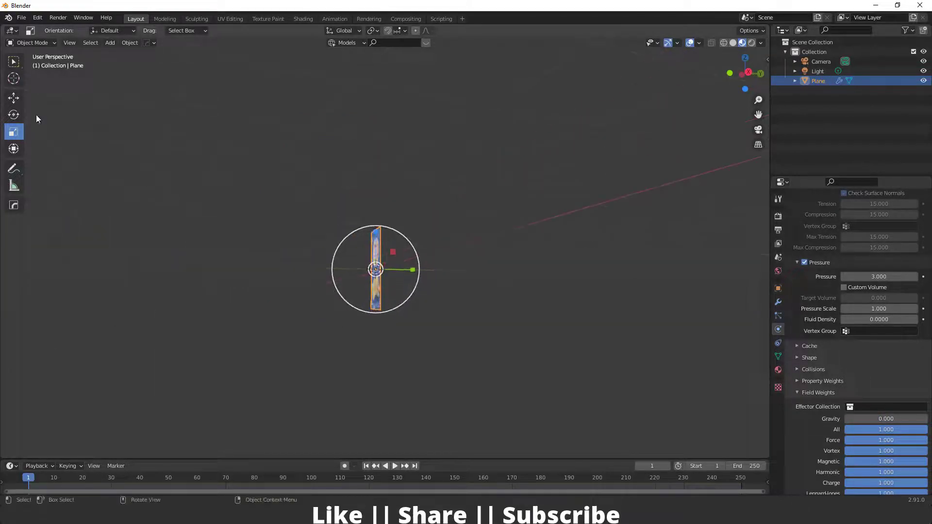
Rotate the bag plane -90° about X so it lies flat, then deselect it.
{"action": "left_click", "coordinate": [14, 114]}
{"action": "left_click_drag", "start_coordinate": [360, 238], "coordinate": [391, 267]}
{"action": "mouse_move", "coordinate": [332, 330]}
{"action": "middle_mouse_down"}
{"action": "mouse_move", "coordinate": [374, 306]}
{"action": "mouse_move", "coordinate": [314, 333]}
{"action": "mouse_move", "coordinate": [333, 316]}
{"action": "middle_mouse_up"}
{"action": "left_click", "coordinate": [378, 336]}
{"action": "scroll", "coordinate": [355, 346], "scroll_direction": "up", "scroll_amount": 3}
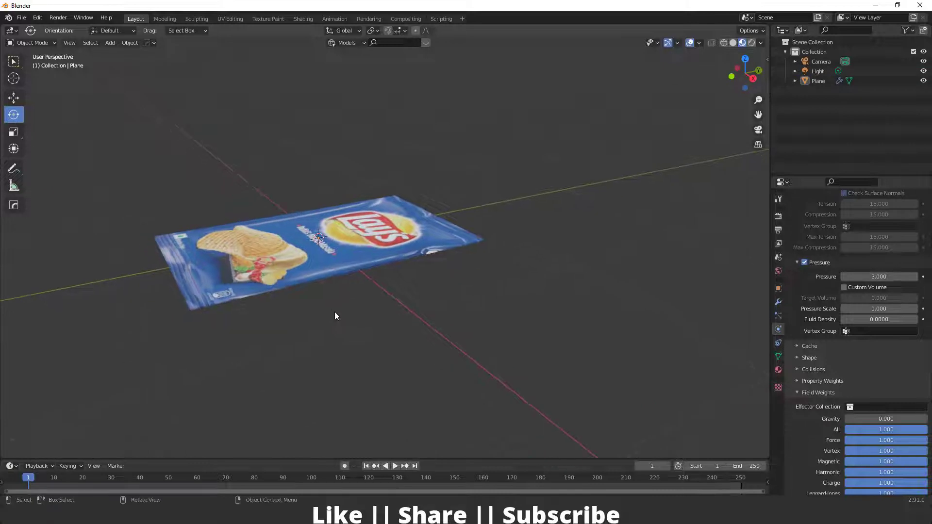
Play the cloth simulation to watch the bag inflate, then rewind to frame 1.
{"action": "key", "text": "space"}
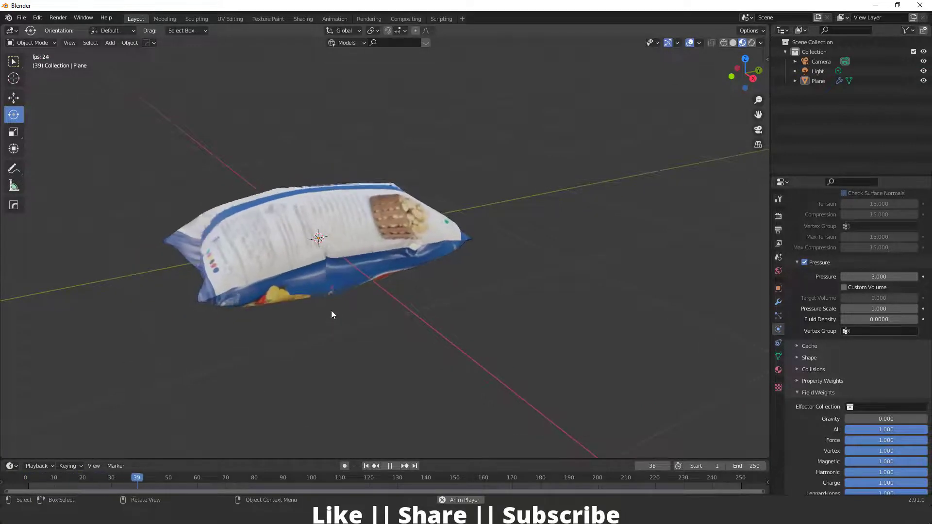
{"action": "key", "text": "space"}
{"action": "middle_click_drag", "start_coordinate": [258, 333], "coordinate": [374, 275]}
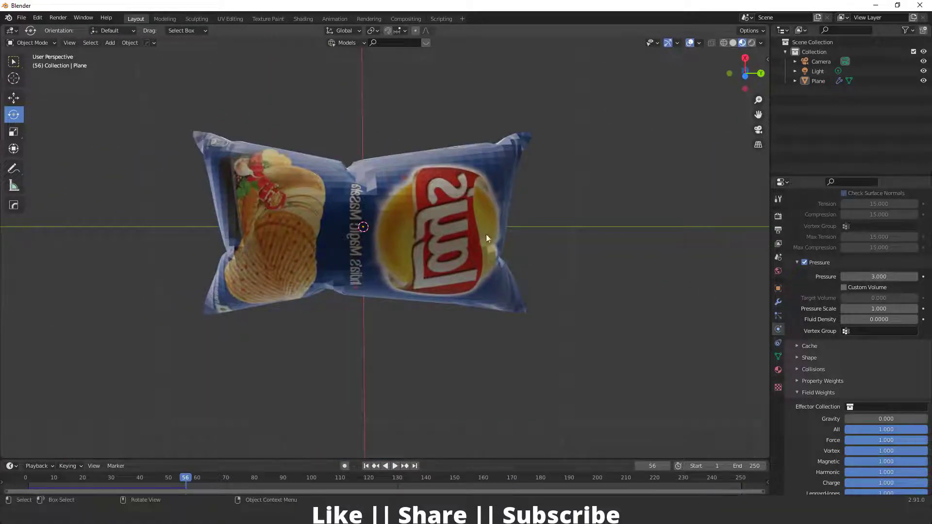
{"action": "middle_click_drag", "start_coordinate": [365, 288], "coordinate": [380, 208]}
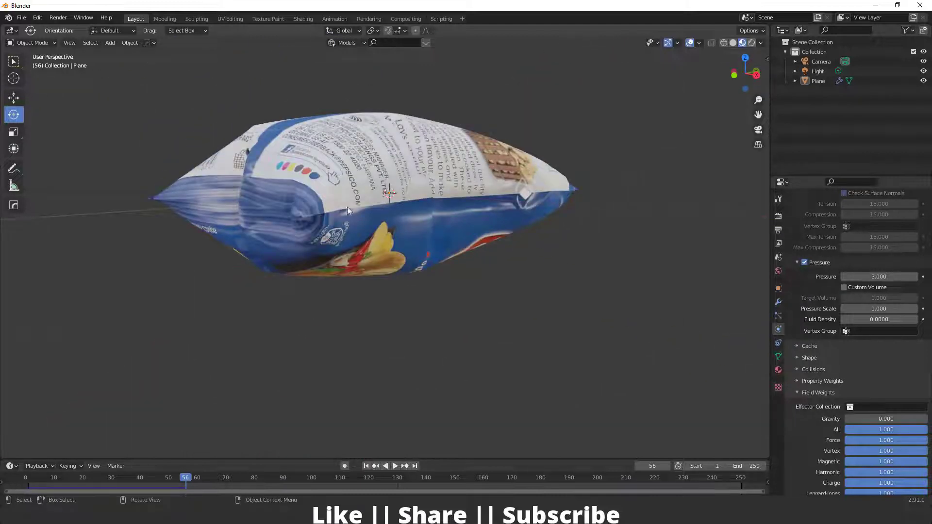
{"action": "left_click", "coordinate": [366, 466]}
{"action": "middle_click_drag", "start_coordinate": [167, 362], "coordinate": [336, 102]}
{"action": "key", "text": "grave"}
From a top orthographic view, enter Edit Mode and select all bag vertices.
{"action": "left_click", "coordinate": [278, 62]}
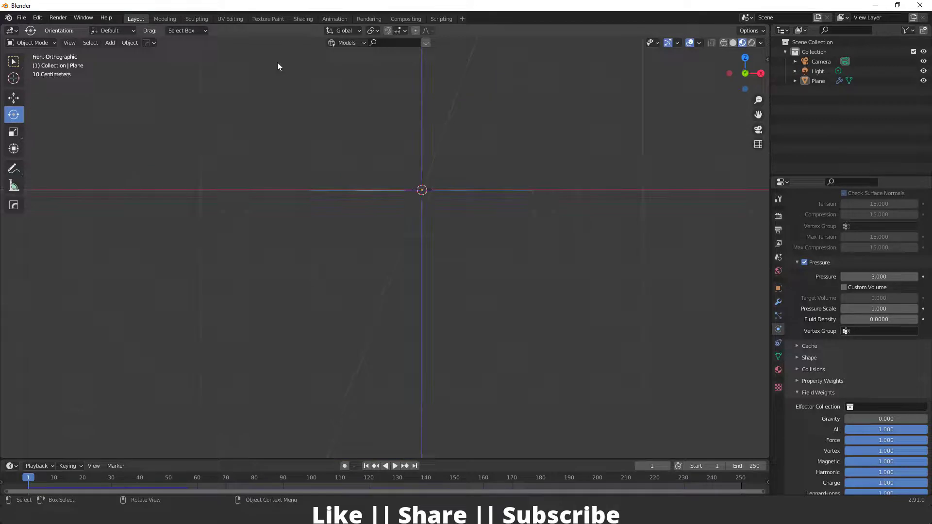
{"action": "key", "text": "grave"}
{"action": "left_click", "coordinate": [260, 45]}
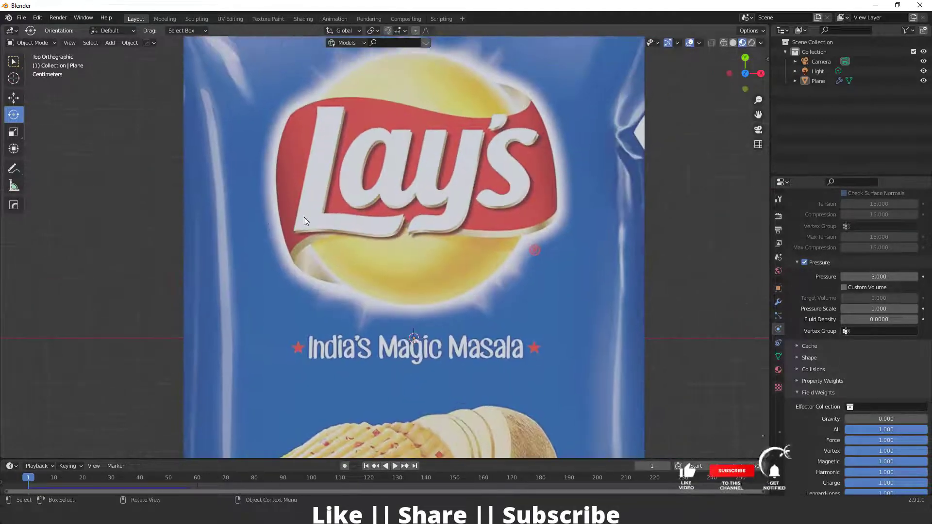
{"action": "key", "text": "Tab"}
{"action": "scroll", "coordinate": [325, 205], "scroll_direction": "down", "scroll_amount": 5}
{"action": "left_click_drag", "start_coordinate": [331, 182], "coordinate": [453, 369]}
{"action": "scroll", "coordinate": [311, 142], "scroll_direction": "up", "scroll_amount": 2}
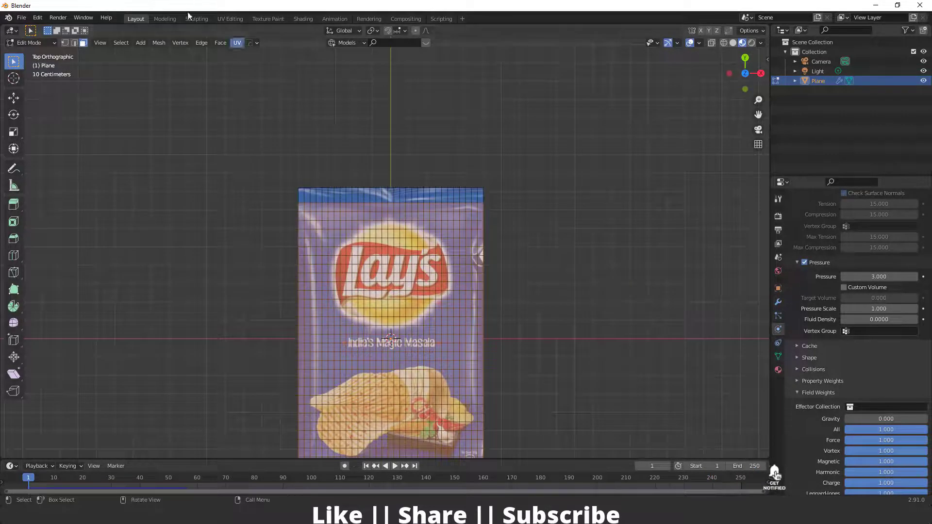
Scale the bag's UVs by -1 on X in UV Editing, then return to Layout.
{"action": "left_click", "coordinate": [226, 19]}
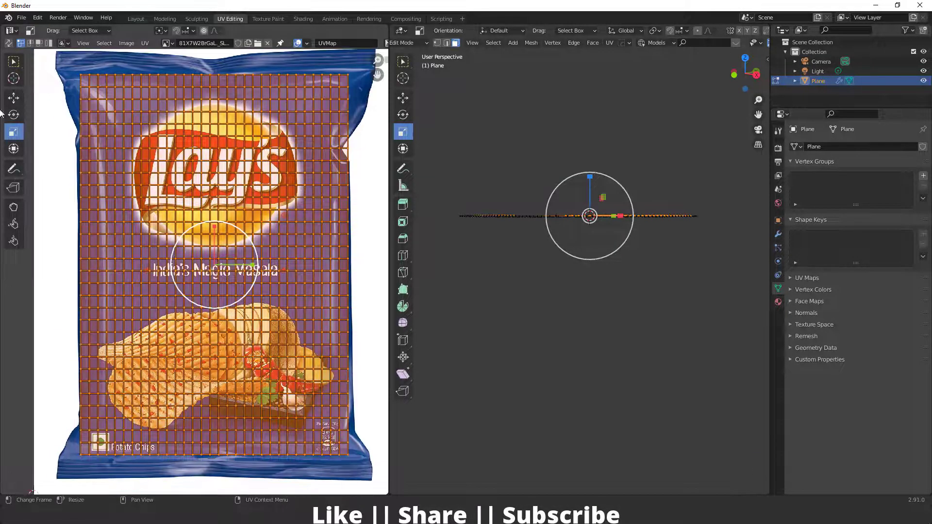
{"action": "mouse_move", "coordinate": [254, 265]}
{"action": "left_mouse_down"}
{"action": "mouse_move", "coordinate": [223, 266]}
{"action": "mouse_move", "coordinate": [254, 266]}
{"action": "left_mouse_up"}
{"action": "left_click", "coordinate": [48, 487]}
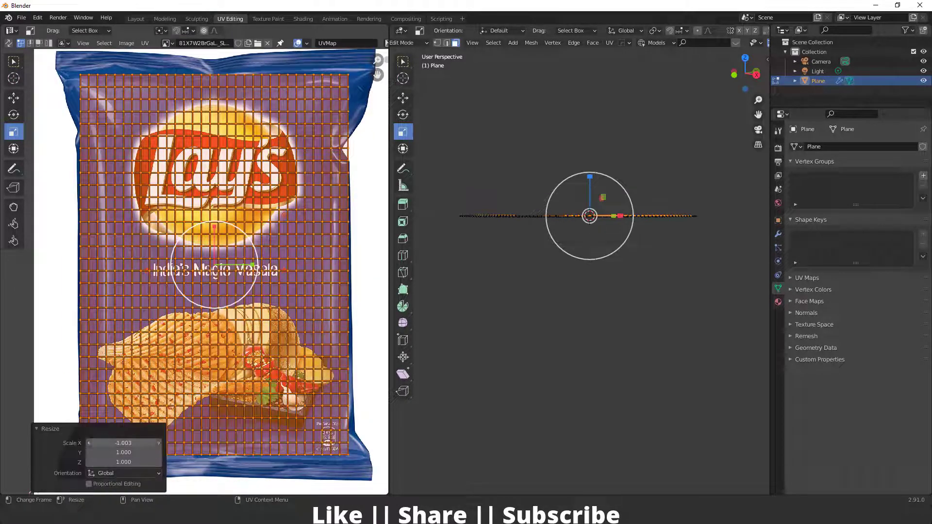
{"action": "key", "text": "Return"}
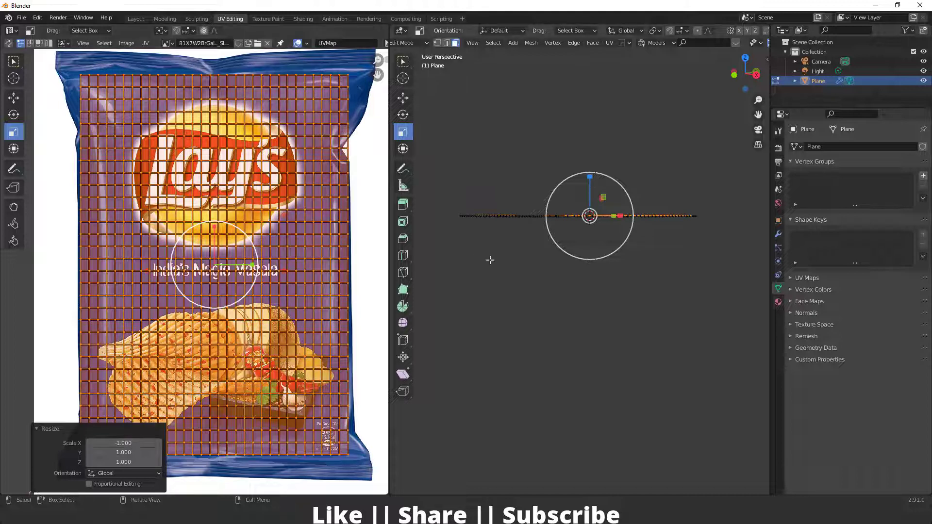
{"action": "key", "text": "Tab"}
{"action": "left_click", "coordinate": [136, 19]}
{"action": "middle_click_drag", "start_coordinate": [386, 257], "coordinate": [330, 213]}
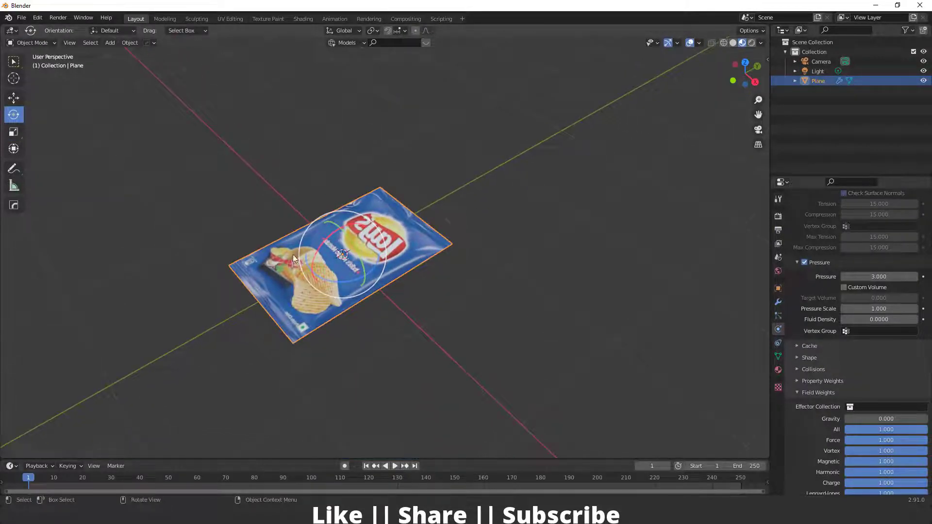
Play the pressure simulation, orbiting the inflating bag, and stop at frame 62.
{"action": "key", "text": "space"}
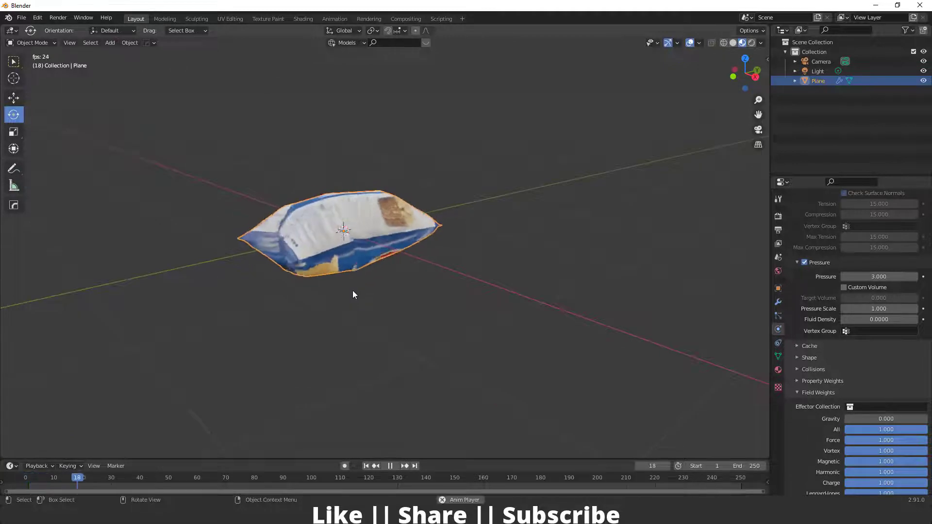
{"action": "middle_click_drag", "start_coordinate": [393, 338], "coordinate": [394, 246]}
{"action": "middle_click_drag", "start_coordinate": [478, 374], "coordinate": [499, 348]}
{"action": "scroll", "coordinate": [425, 299], "scroll_direction": "up", "scroll_amount": 3}
{"action": "scroll", "coordinate": [425, 301], "scroll_direction": "down", "scroll_amount": 3}
{"action": "key", "text": "space"}
{"action": "scroll", "coordinate": [442, 340], "scroll_direction": "up", "scroll_amount": 3}
{"action": "key", "text": "space"}
Apply the Cloth modifier to keep the inflated shape and return to frame 0.
{"action": "left_click", "coordinate": [778, 302]}
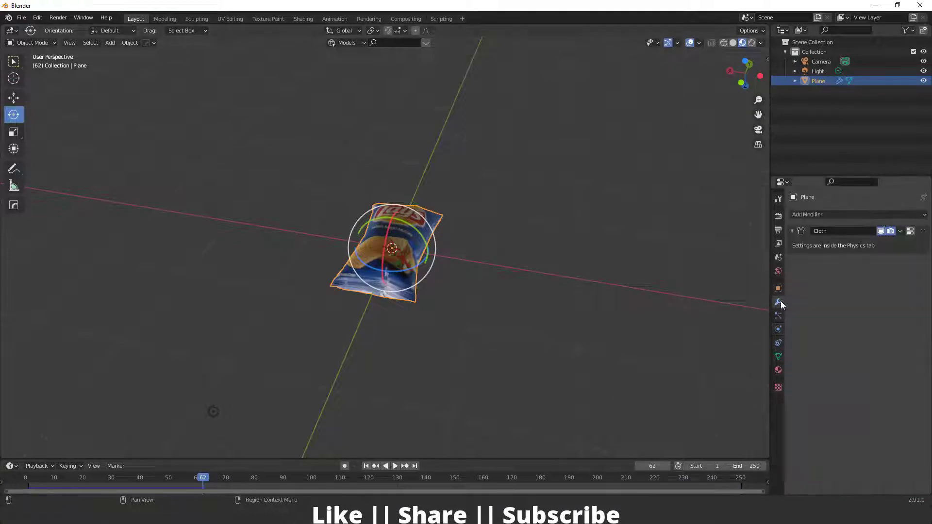
{"action": "left_click", "coordinate": [900, 230]}
{"action": "left_click", "coordinate": [854, 241]}
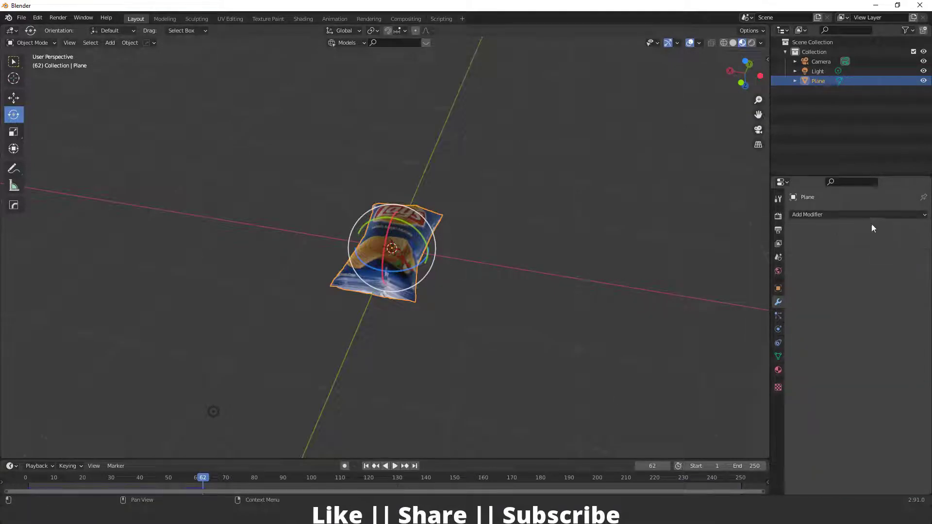
{"action": "key", "text": "shift+ctrl+space"}
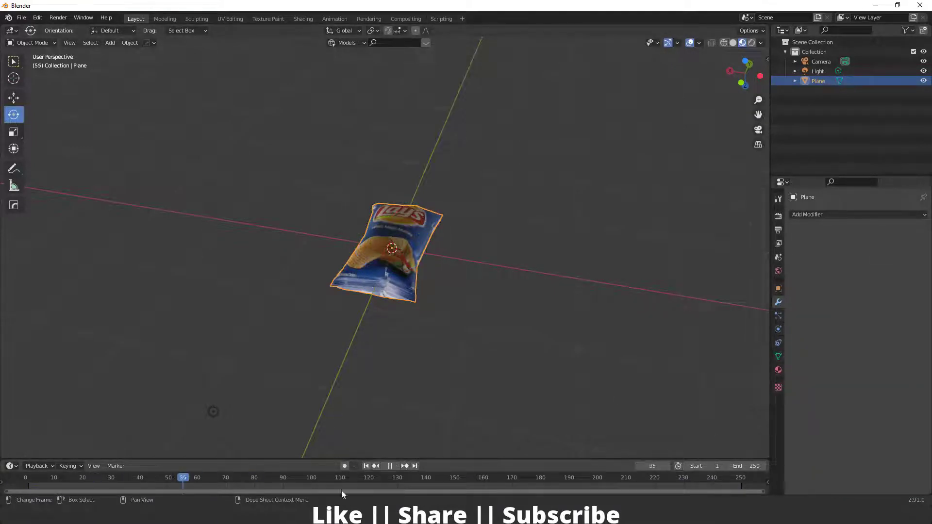
{"action": "key", "text": "Escape"}
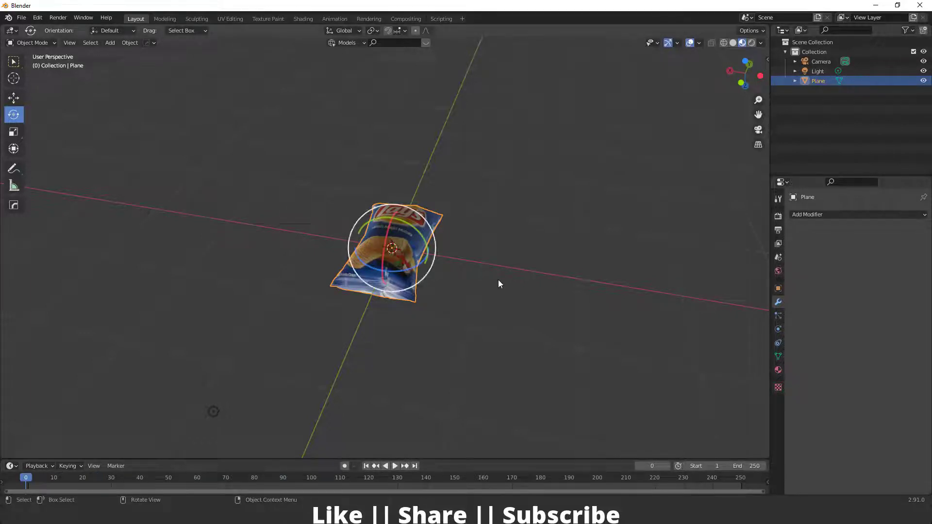
Rotate the bag 180° about Y and -90° about X so it stands upright.
{"action": "middle_click_drag", "start_coordinate": [498, 279], "coordinate": [424, 263]}
{"action": "left_click_drag", "start_coordinate": [403, 239], "coordinate": [361, 265]}
{"action": "left_click", "coordinate": [112, 415]}
{"action": "type", "text": "185d"}
{"action": "type", "text": "0"}
{"action": "key", "text": "Return"}
{"action": "middle_click_drag", "start_coordinate": [374, 323], "coordinate": [568, 311]}
{"action": "left_click_drag", "start_coordinate": [568, 311], "coordinate": [500, 273]}
{"action": "middle_click_drag", "start_coordinate": [500, 272], "coordinate": [339, 352]}
{"action": "scroll", "coordinate": [350, 341], "scroll_direction": "up", "scroll_amount": 4}
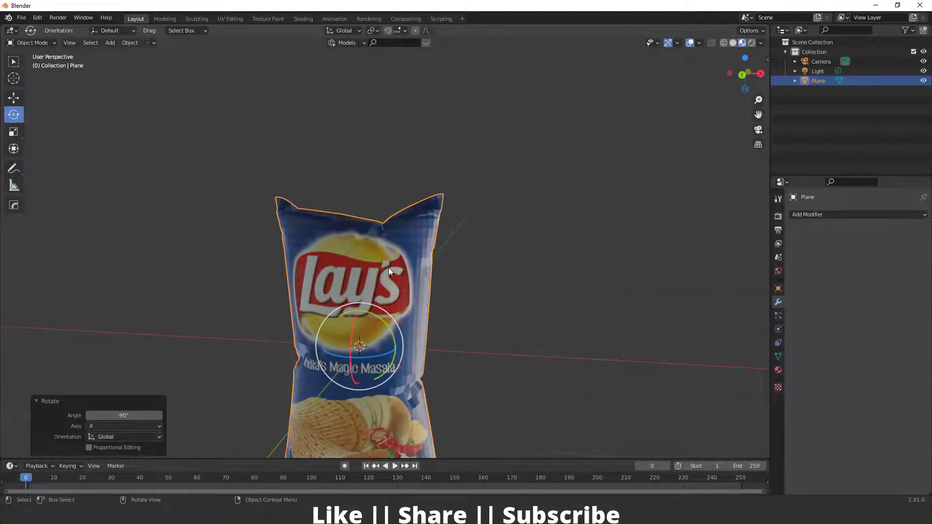
Add a Subdivision Surface modifier at viewport level 2 and shade the bag smooth.
{"action": "left_click", "coordinate": [814, 215]}
{"action": "left_click", "coordinate": [738, 383]}
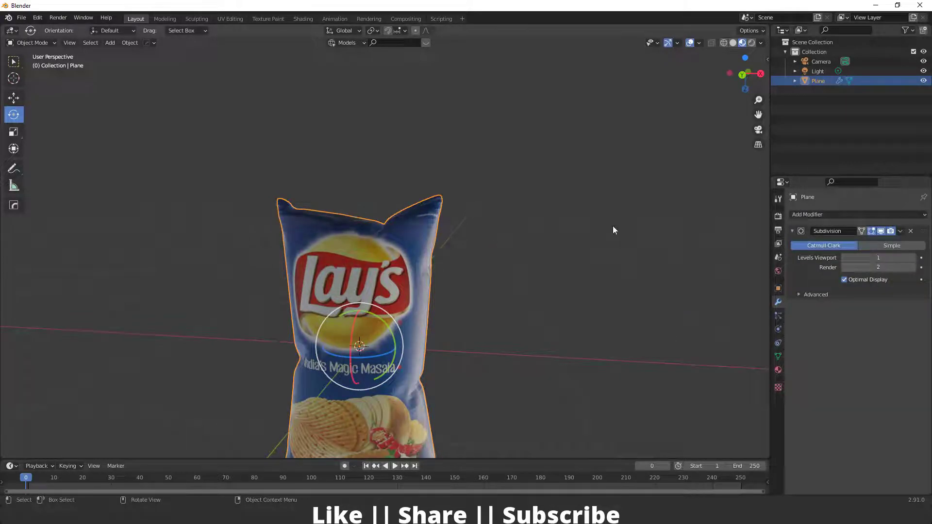
{"action": "left_click", "coordinate": [913, 258]}
{"action": "right_click", "coordinate": [378, 245]}
{"action": "left_click", "coordinate": [336, 249]}
{"action": "scroll", "coordinate": [387, 299], "scroll_direction": "down", "scroll_amount": 6}
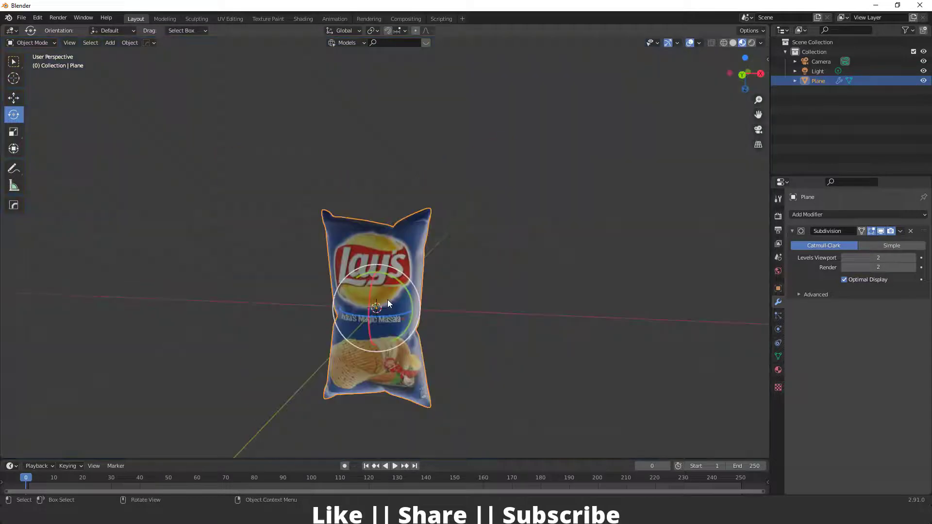
{"action": "scroll", "coordinate": [394, 279], "scroll_direction": "up", "scroll_amount": 4}
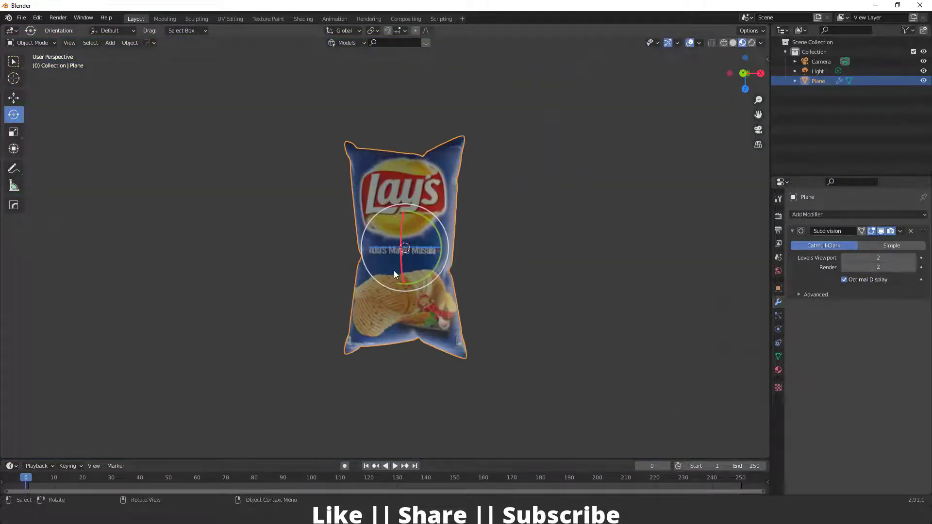
Scale the bag to 0.758 in Z and rotate it -90° about Z.
{"action": "left_click", "coordinate": [13, 131]}
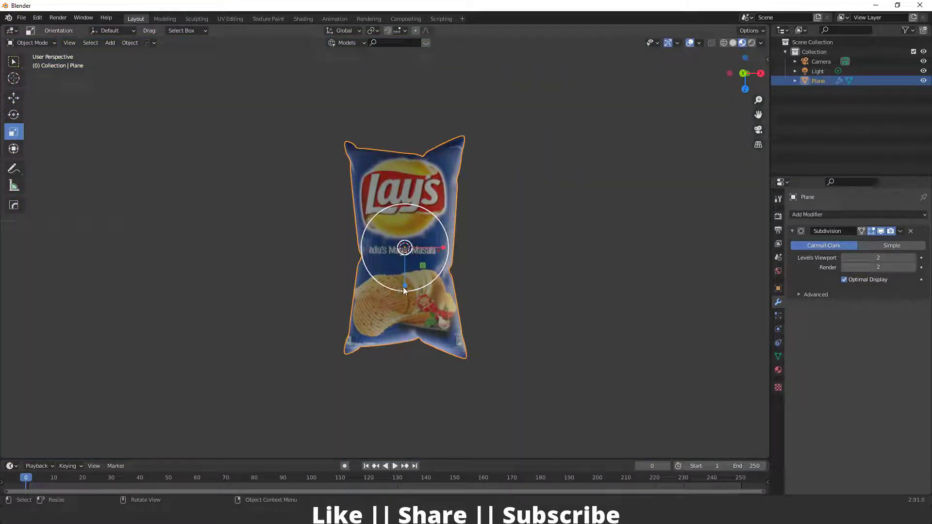
{"action": "left_click_drag", "start_coordinate": [404, 286], "coordinate": [403, 272]}
{"action": "middle_click_drag", "start_coordinate": [403, 272], "coordinate": [372, 320]}
{"action": "left_click", "coordinate": [15, 115]}
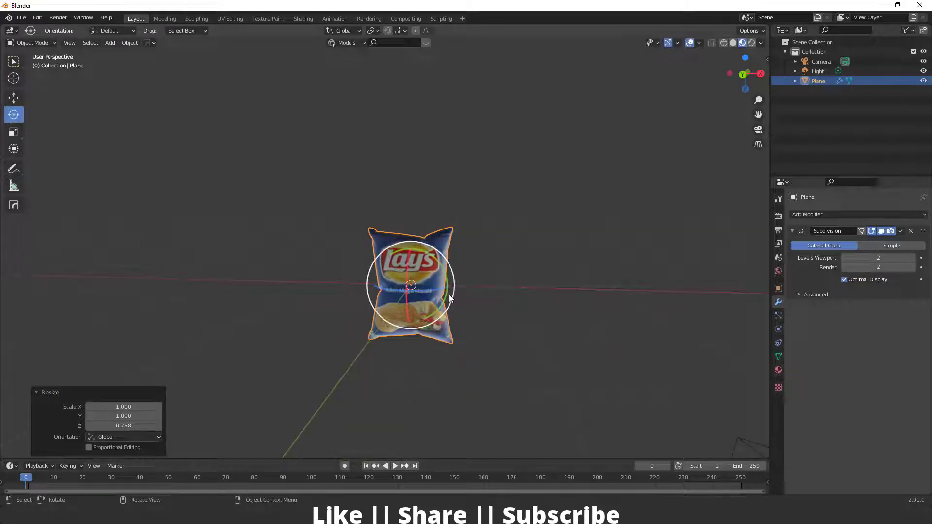
{"action": "left_click_drag", "start_coordinate": [438, 293], "coordinate": [420, 243]}
{"action": "middle_click_drag", "start_coordinate": [421, 243], "coordinate": [269, 222]}
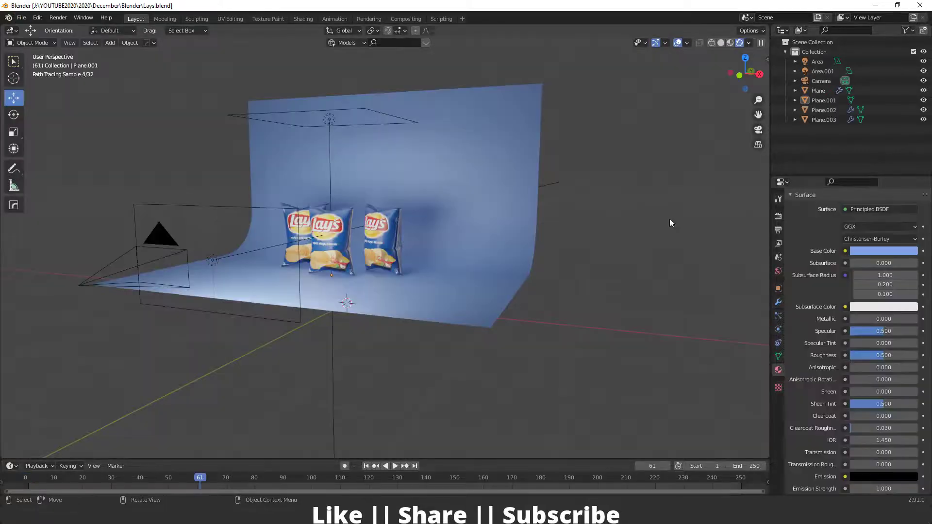
Render the three Lay's bags in the blue studio scene from the camera view.
{"action": "scroll", "coordinate": [250, 231], "scroll_direction": "up", "scroll_amount": 5}
{"action": "middle_click_drag", "start_coordinate": [291, 240], "coordinate": [337, 275]}
{"action": "key", "text": "KP_0"}
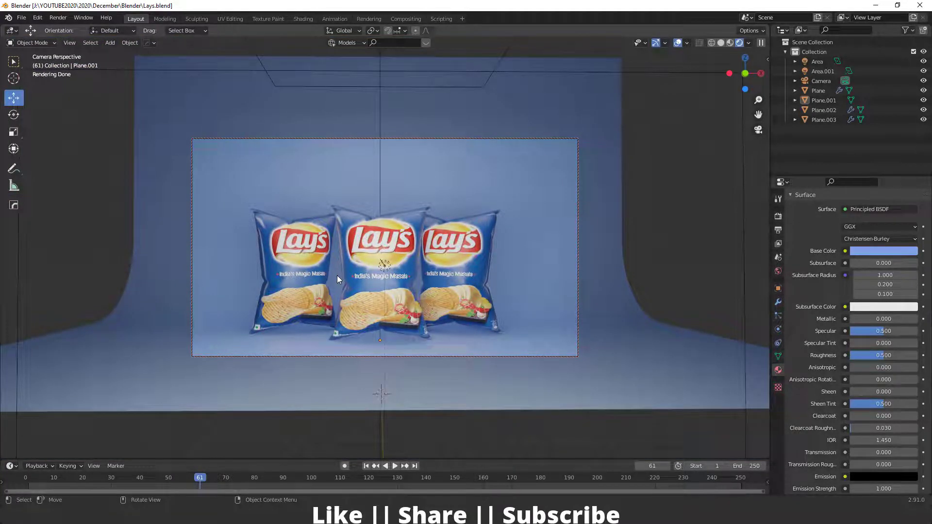
{"action": "key", "text": "F12"}
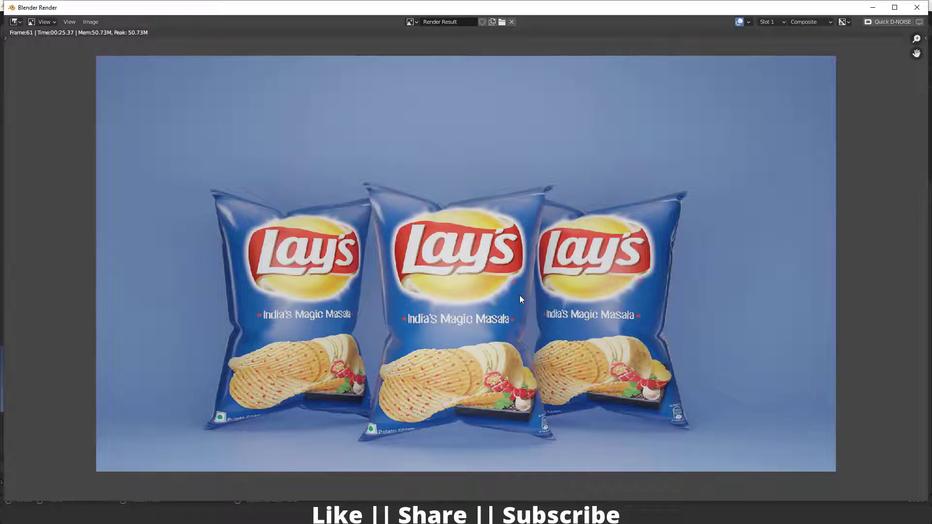